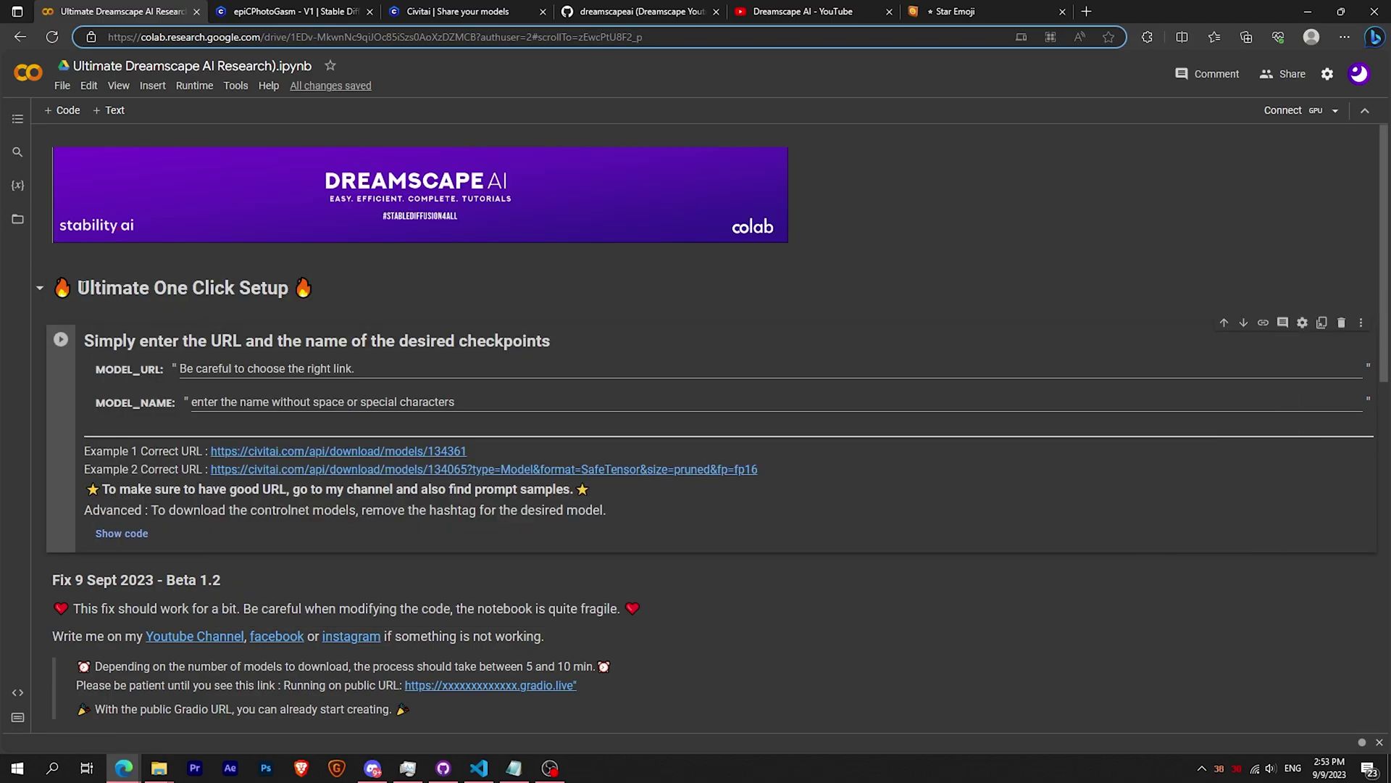
- Highlight the Ultimate One Click Setup heading in the notebook
left_click_drag(78, 287, 287, 285)
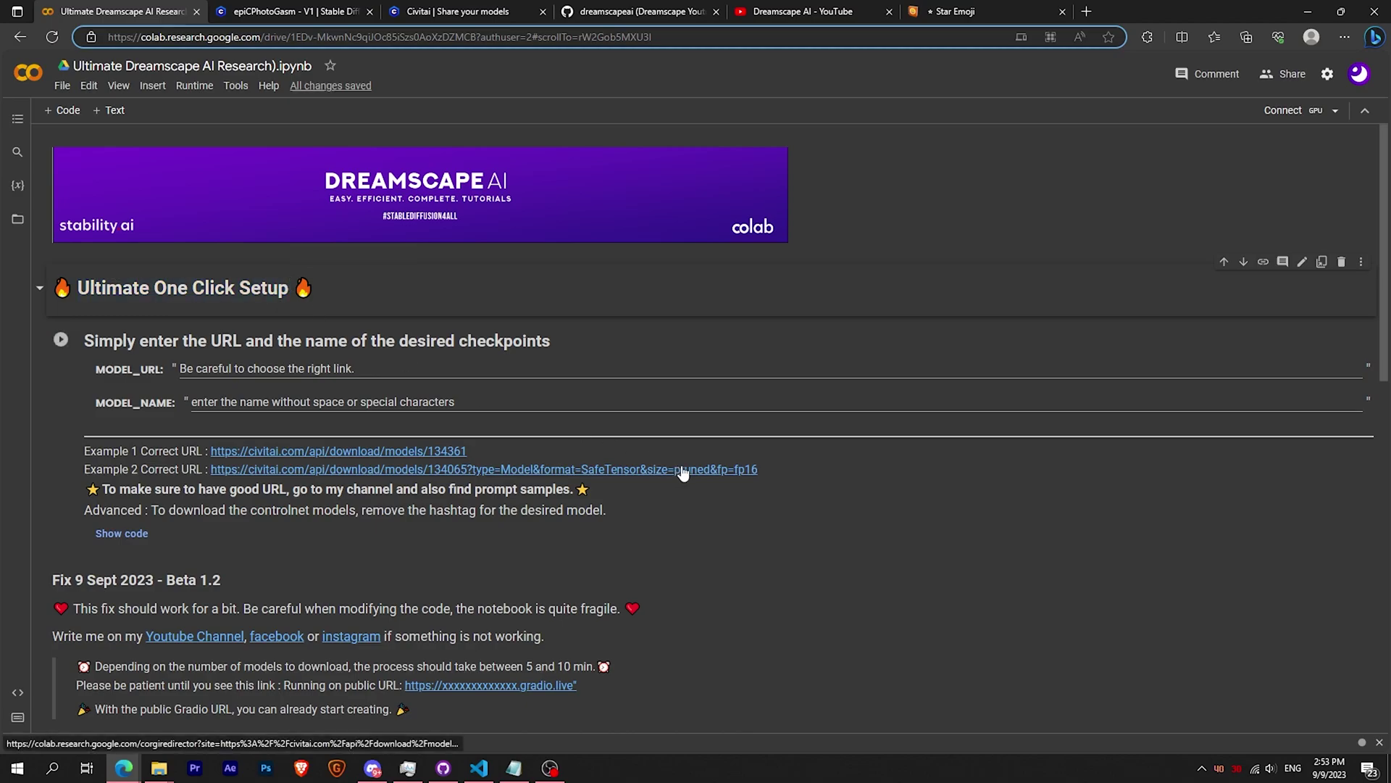
left_click_drag(221, 287, 277, 287)
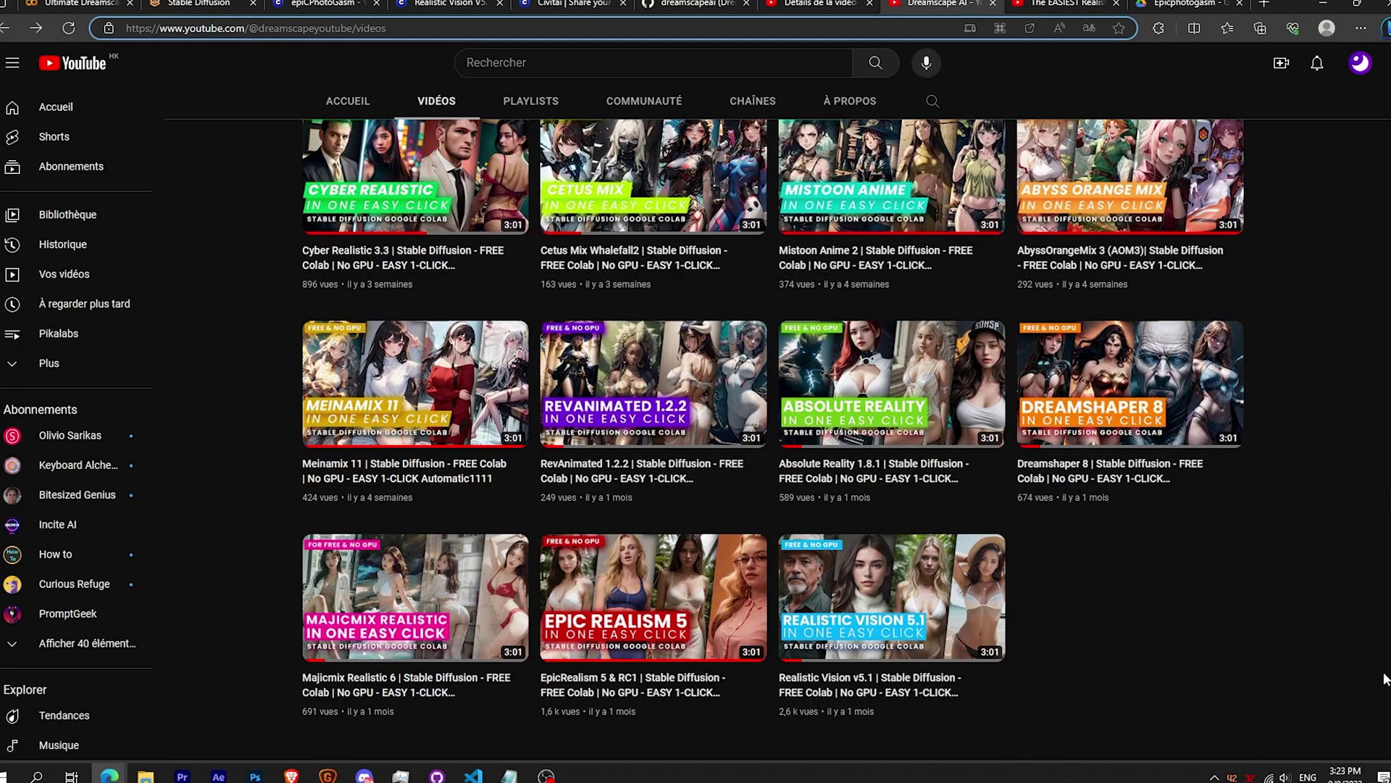
scroll(1385, 678, "up", 3)
scroll(1384, 678, "up", 3)
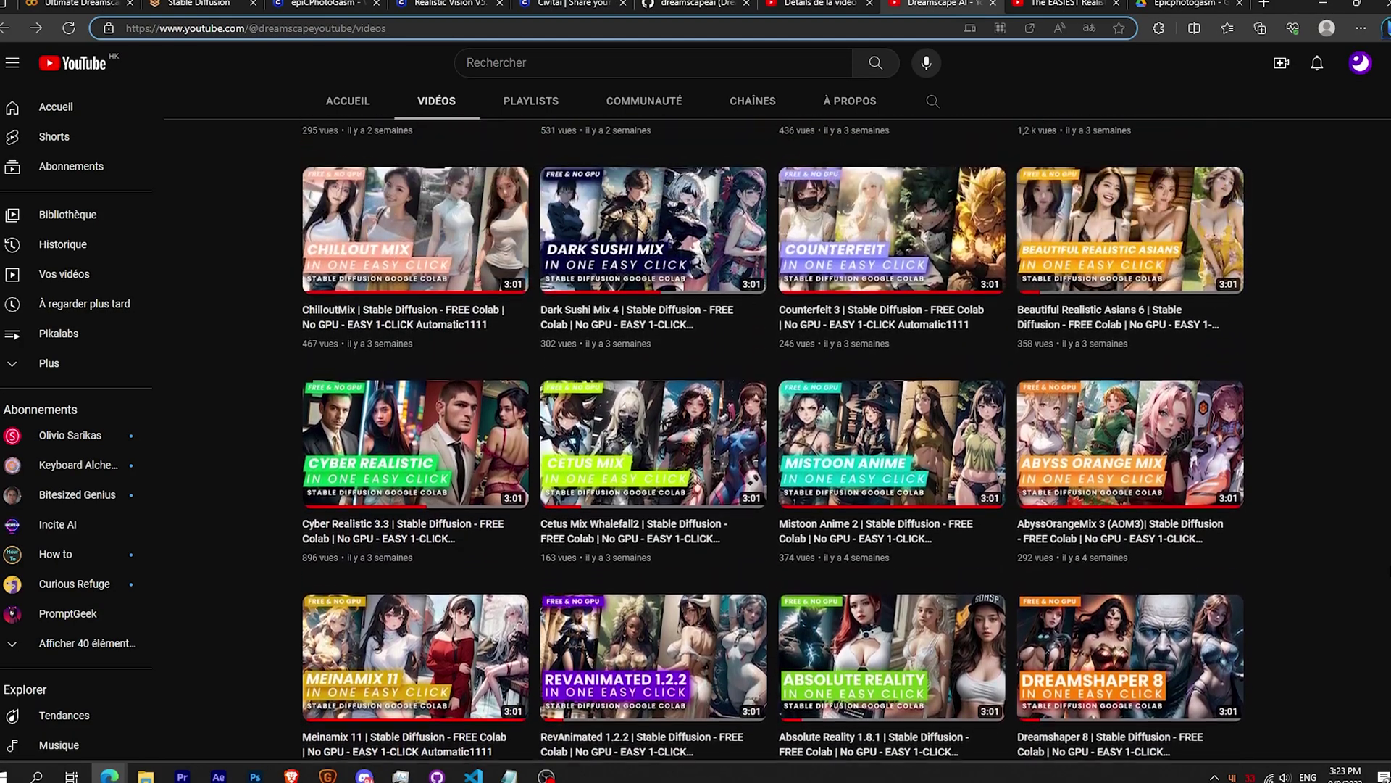
scroll(1384, 678, "up", 3)
scroll(1384, 678, "up", 3)
scroll(1384, 679, "up", 3)
scroll(1383, 678, "up", 3)
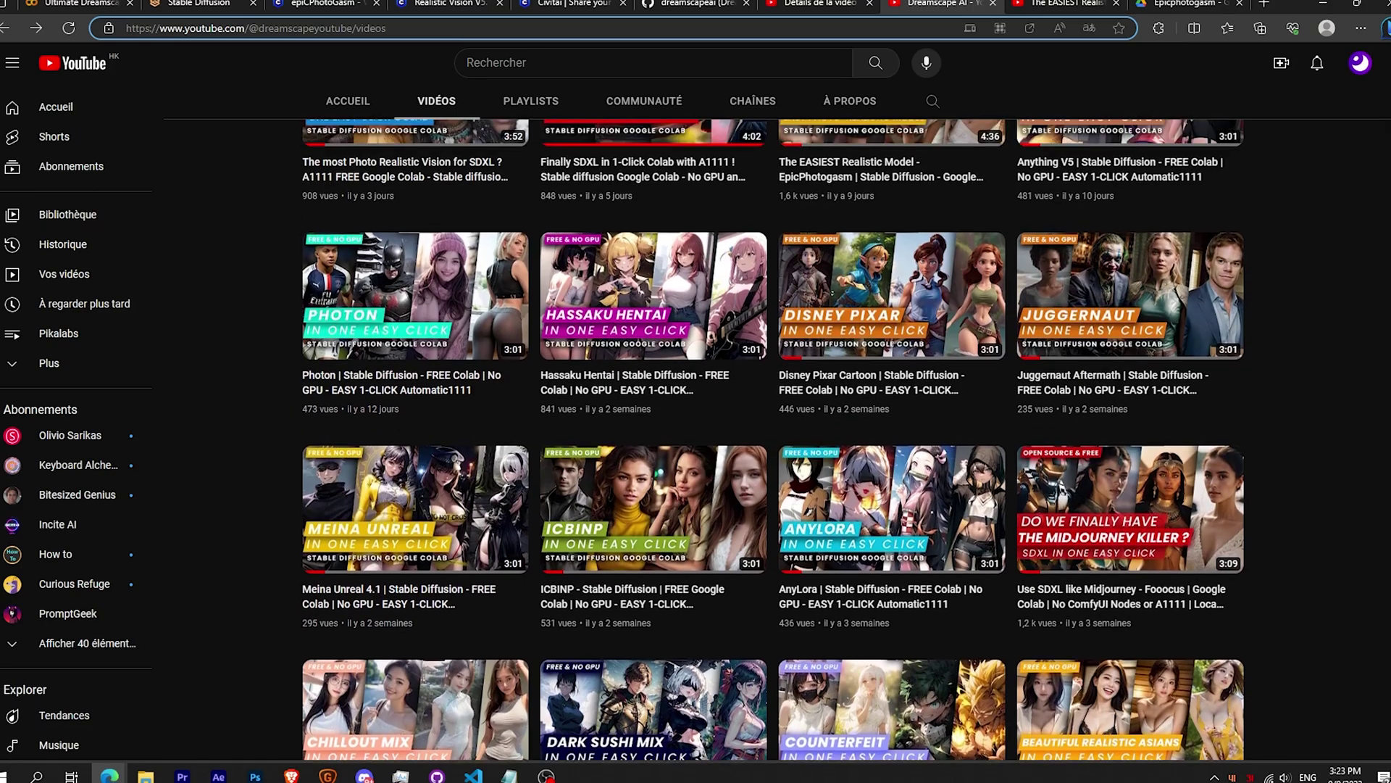
scroll(1384, 678, "up", 3)
scroll(1385, 679, "up", 3)
scroll(1384, 678, "up", 3)
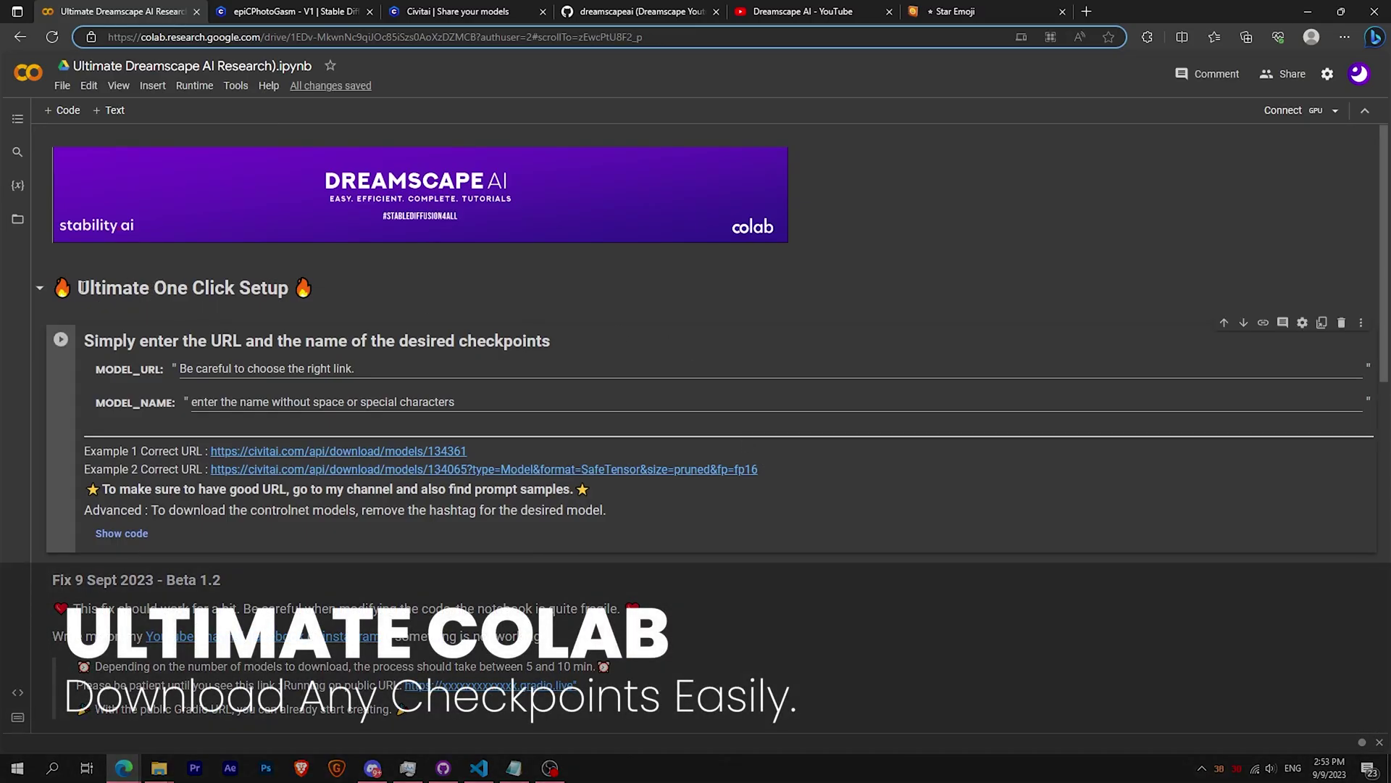
left_click_drag(80, 288, 244, 285)
left_click(437, 376)
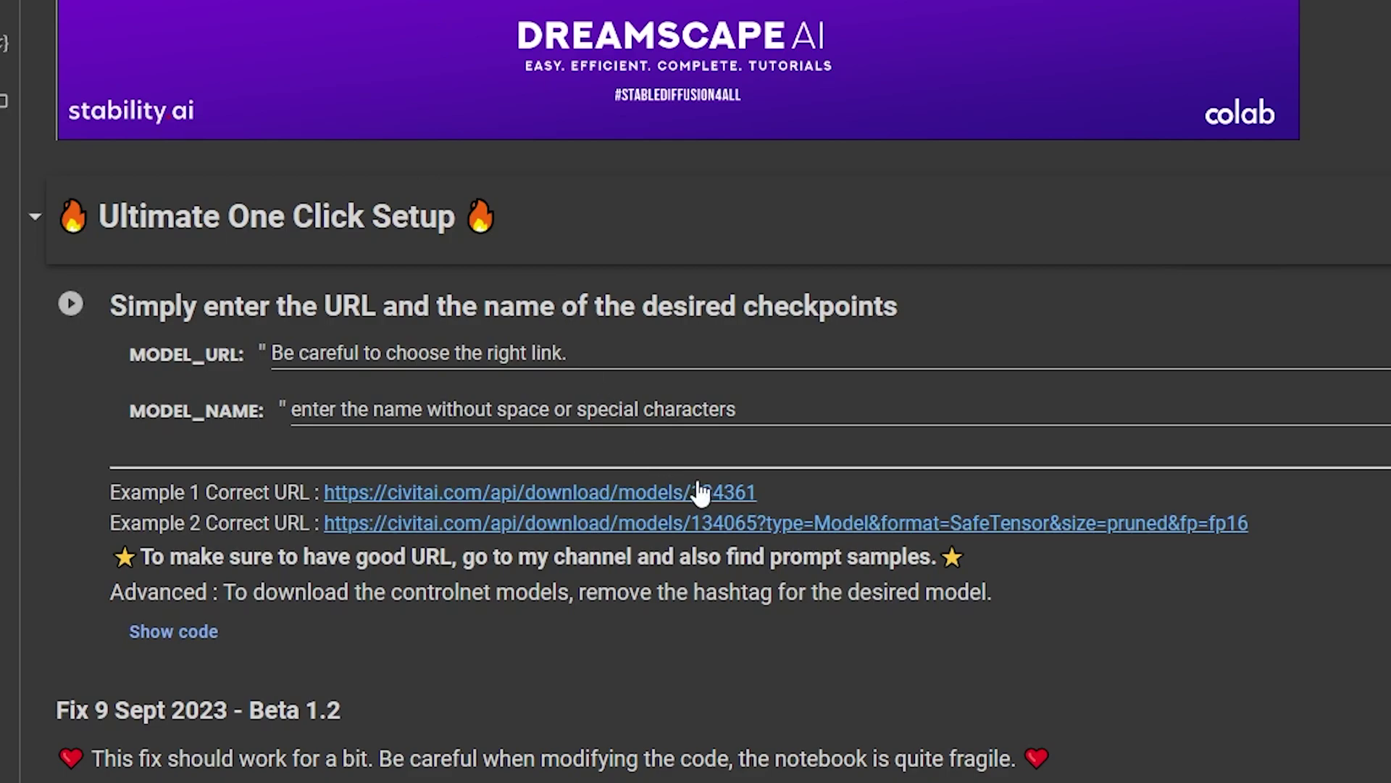
- Check the MODEL_URL example, then select the description's direct link civitai.com/api/download/models/145885
left_click_drag(758, 492, 339, 494)
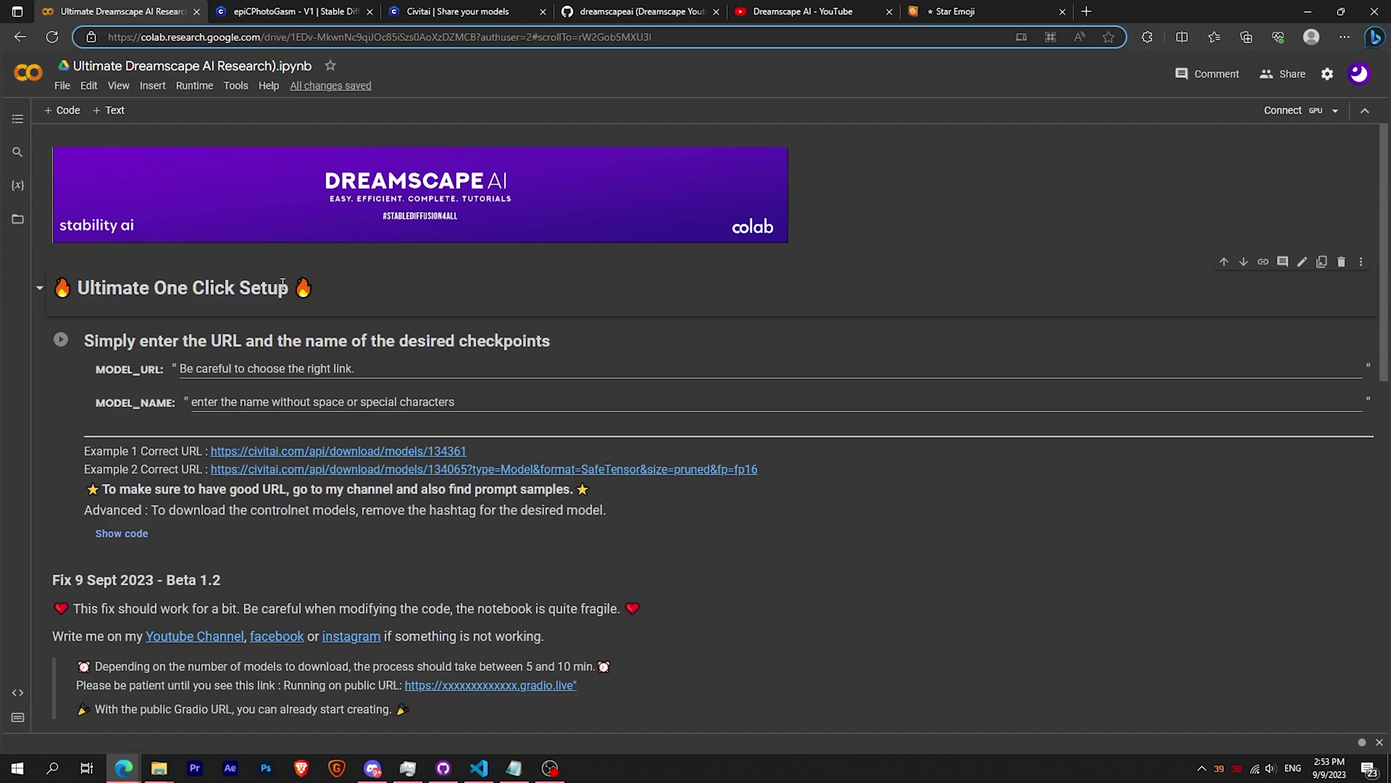
double_click(442, 367)
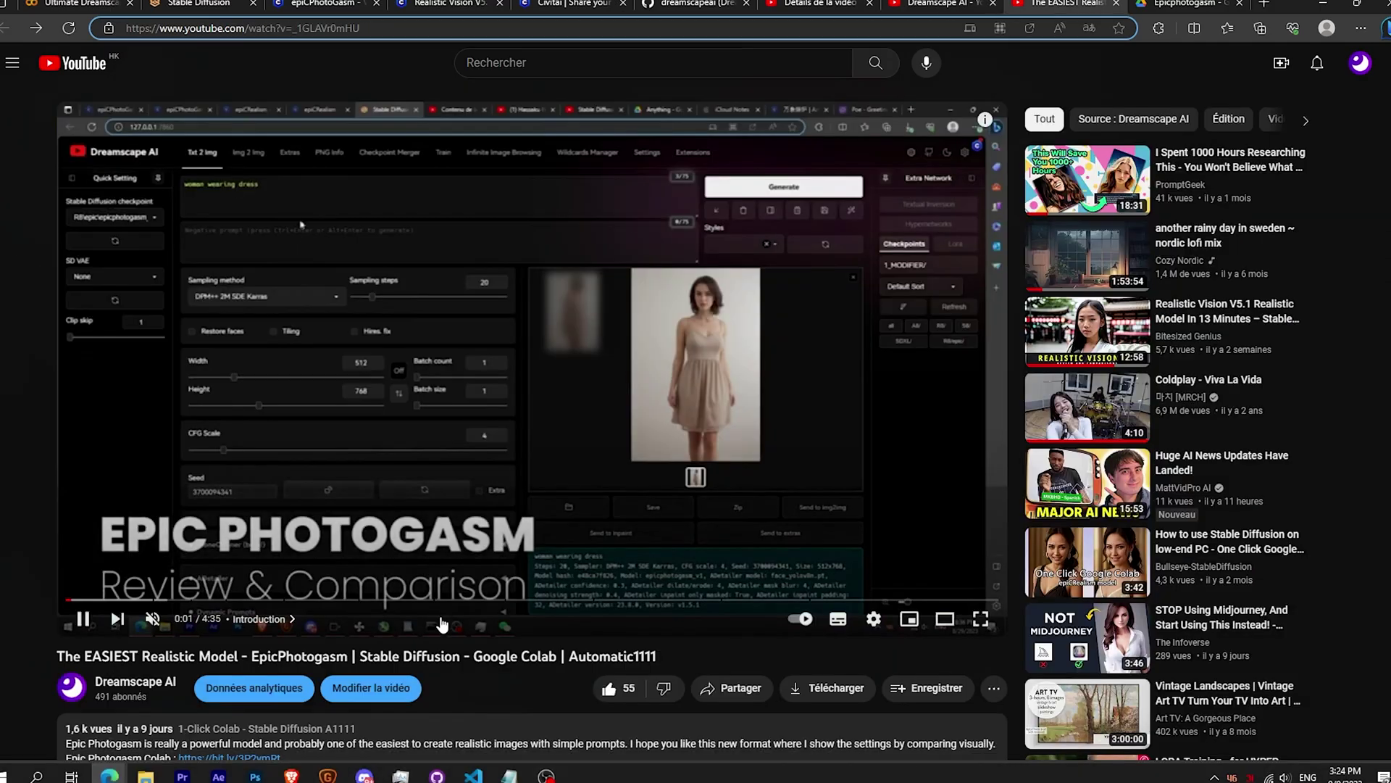
scroll(441, 622, "down", 2)
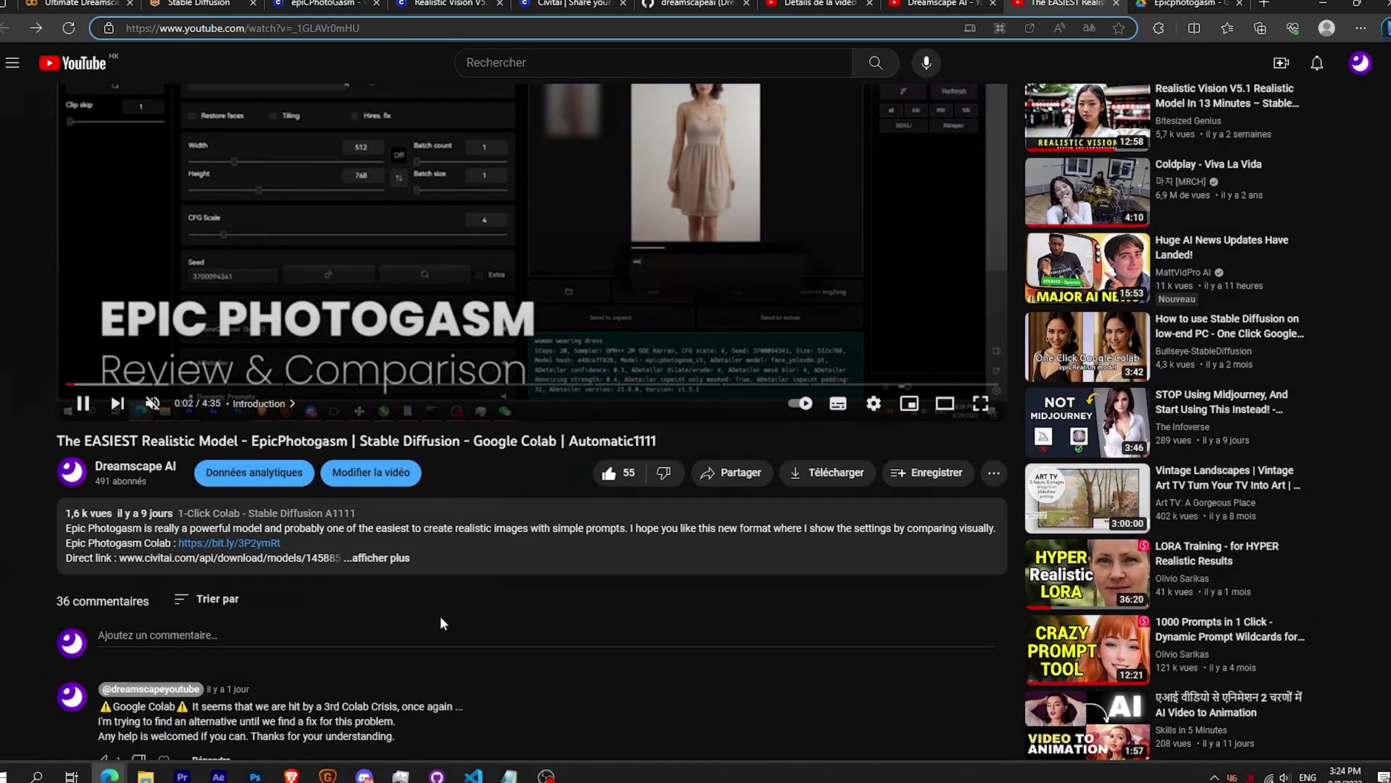
left_click(375, 558)
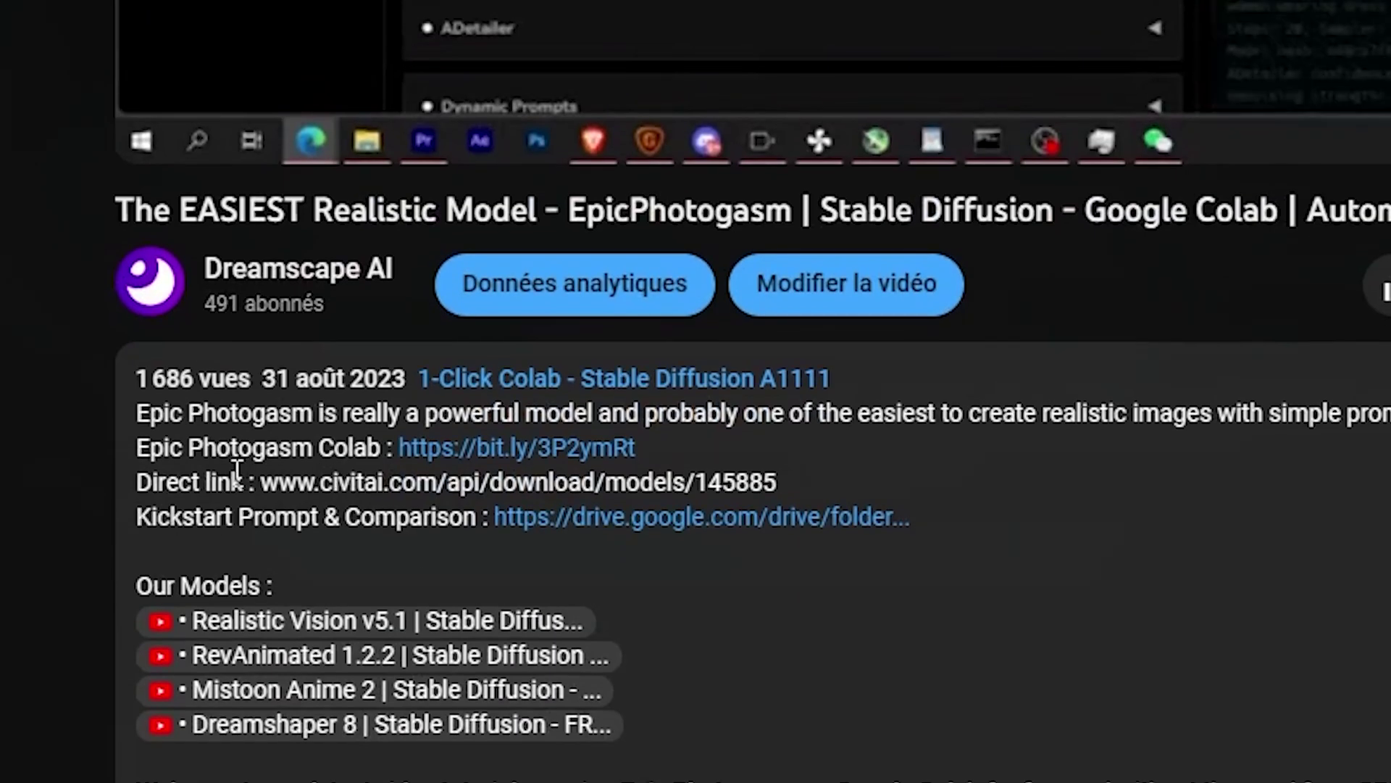
left_click_drag(261, 483, 776, 482)
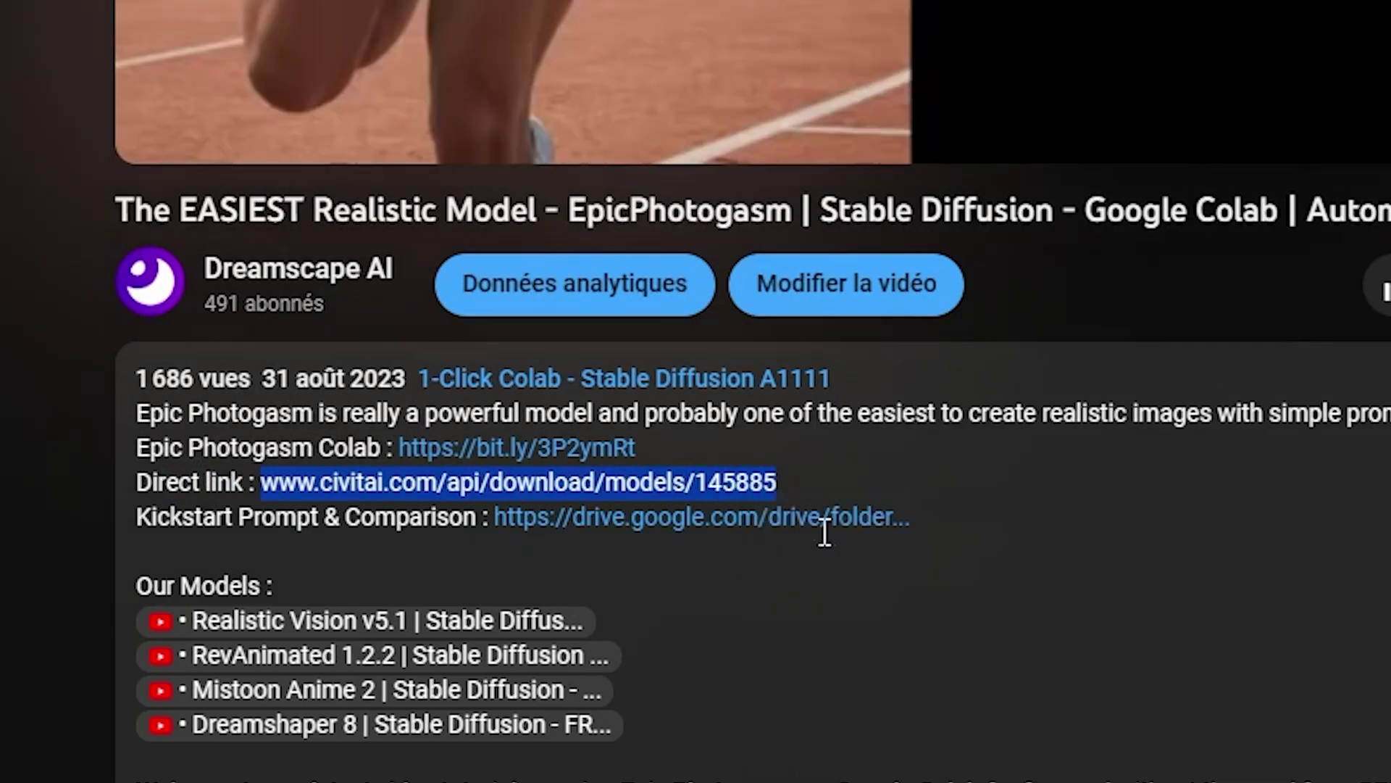
- Paste the 145885 Civitai link into MODEL_URL and enter epicphotogasm as MODEL_NAME
key("ctrl+c")
key("ctrl+Tab")
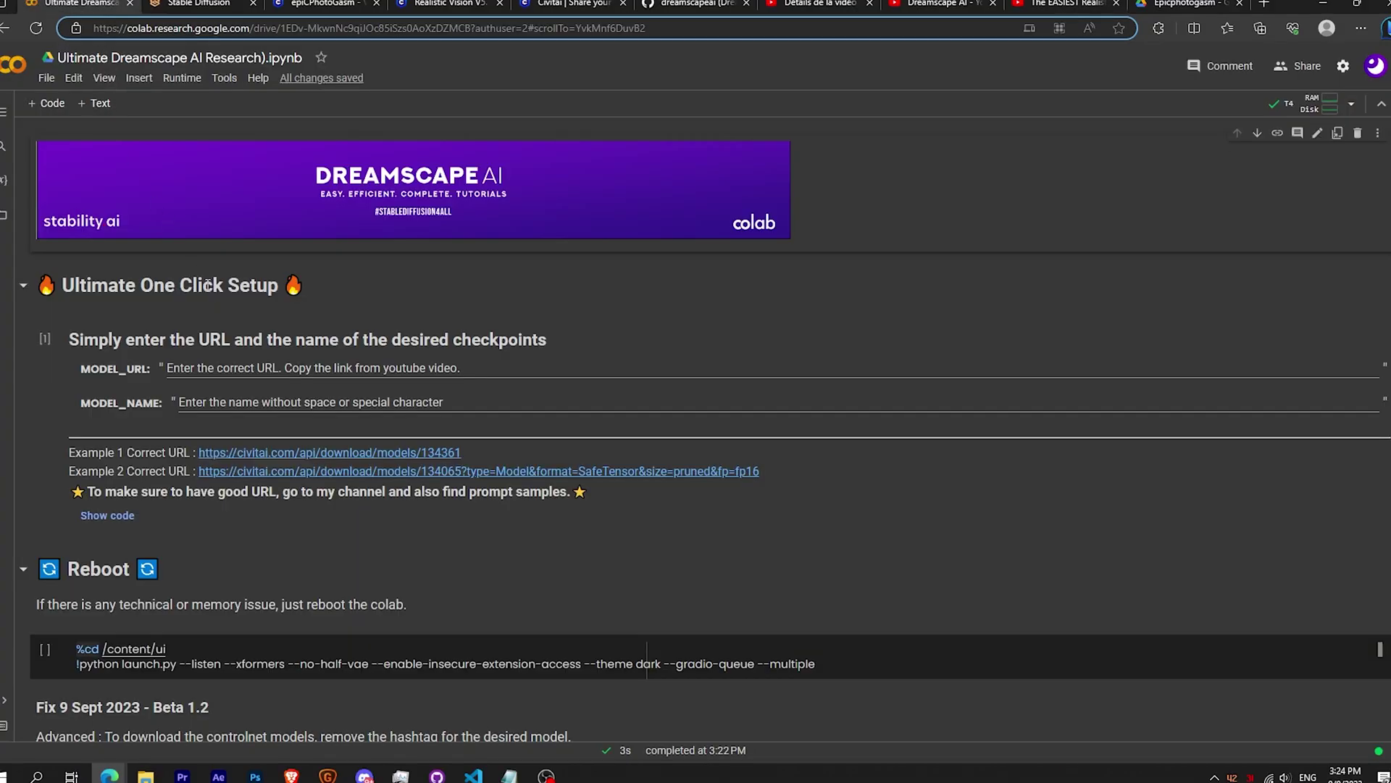
key("ctrl+v")
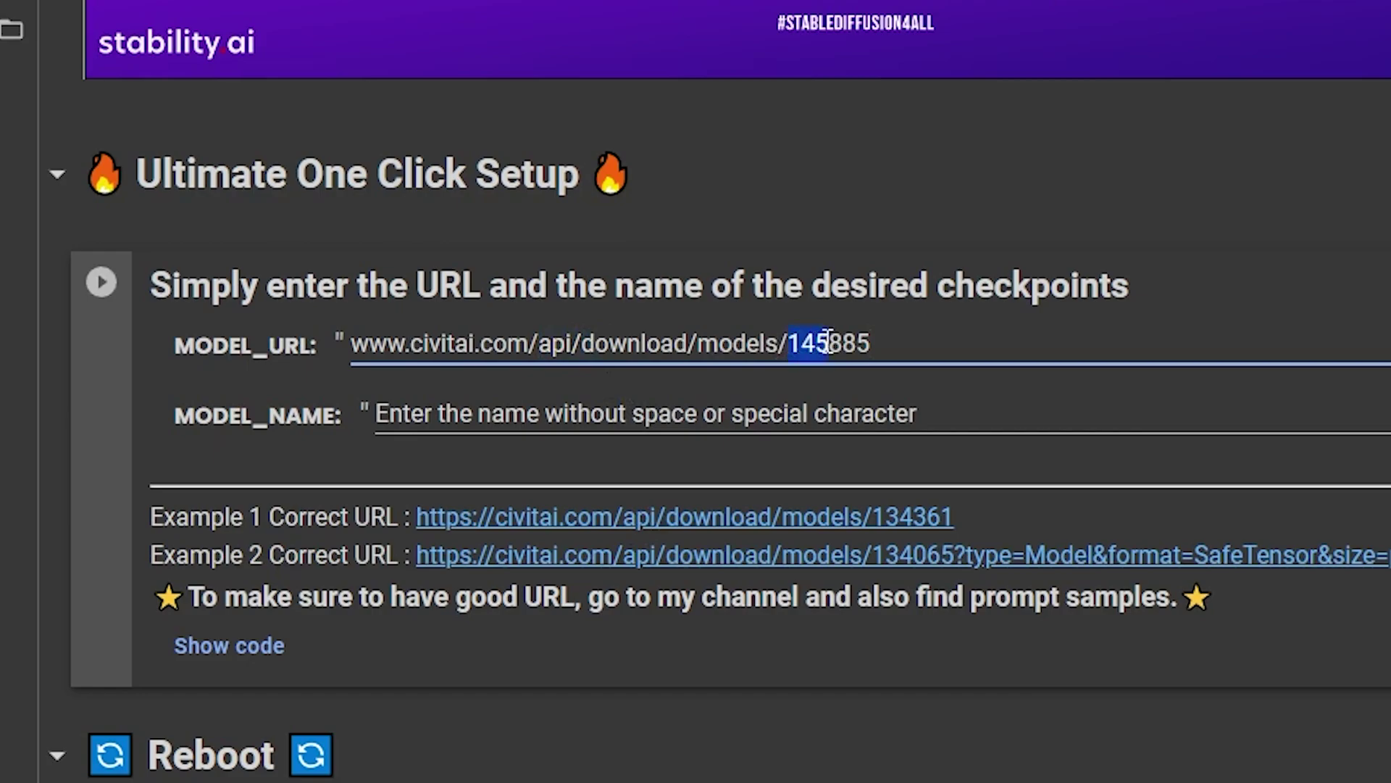
left_click_drag(918, 414, 750, 413)
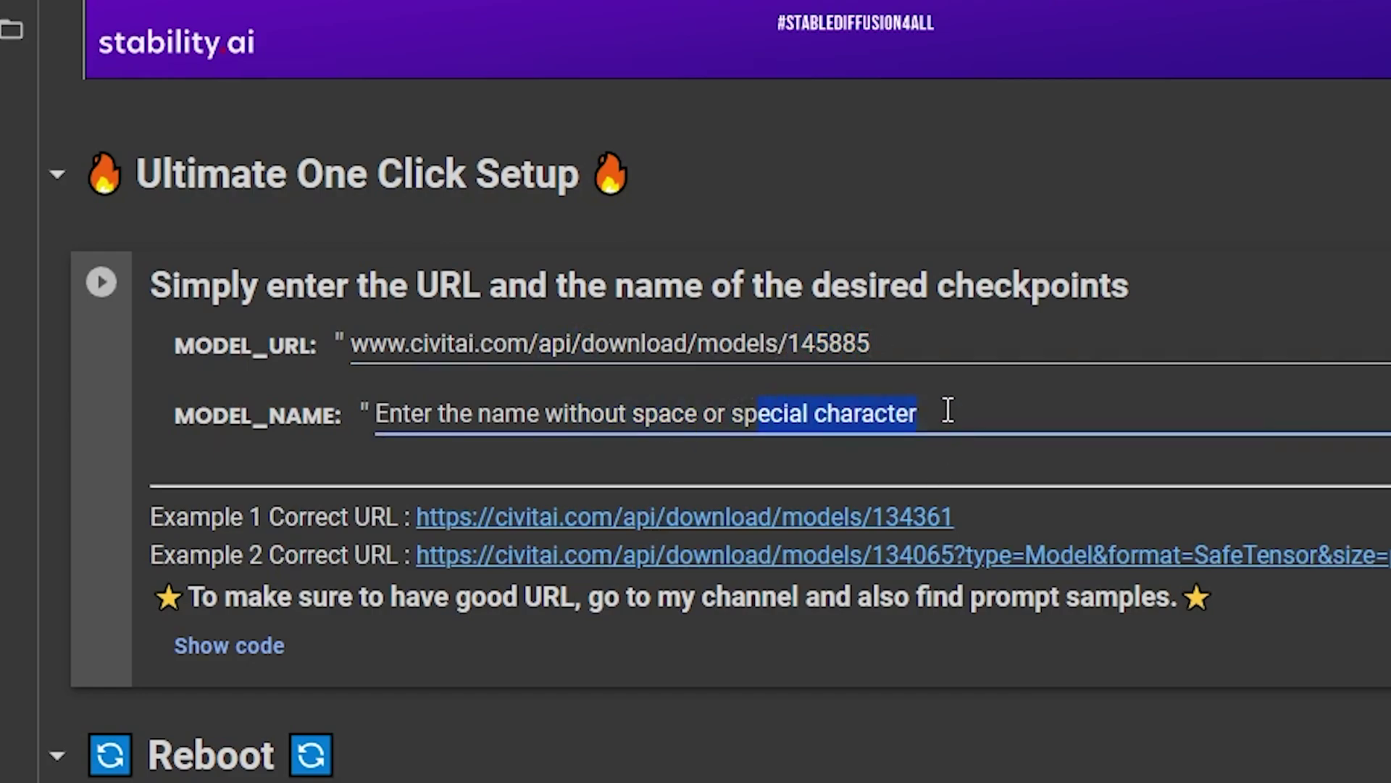
key("ctrl+a")
type("epicp")
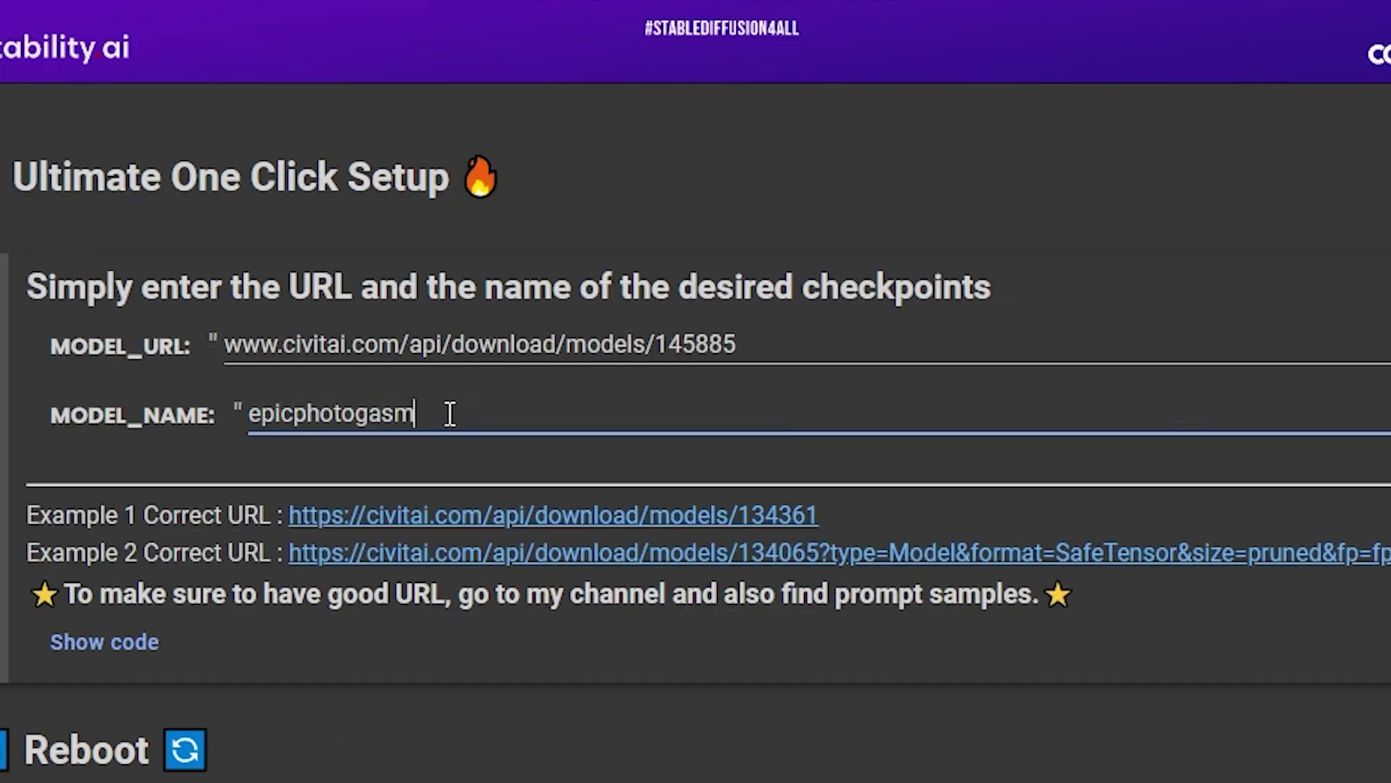
left_click_drag(419, 413, 234, 424)
left_click(492, 410)
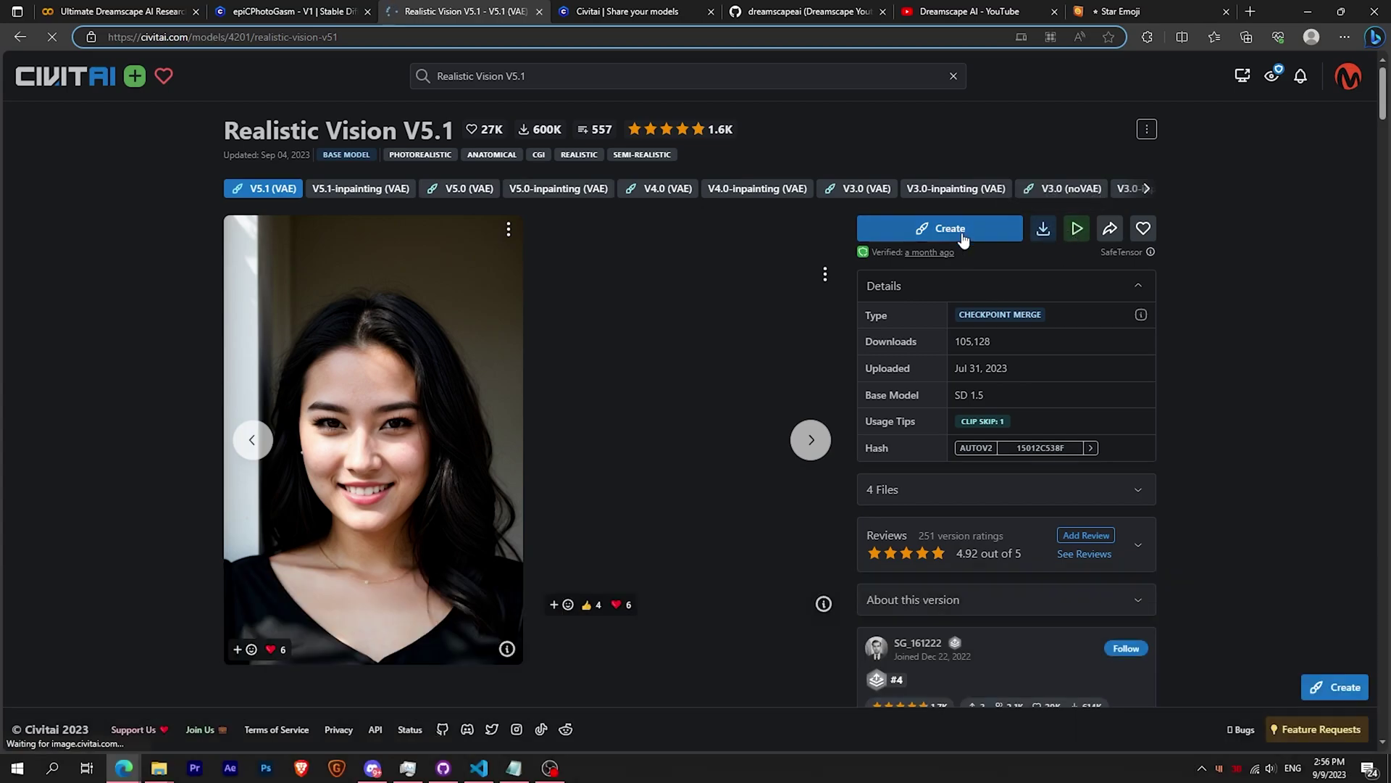
- Copy the download link for Realistic Vision V5.1's 1.99 GB Model SafeTensor file
left_click(1044, 230)
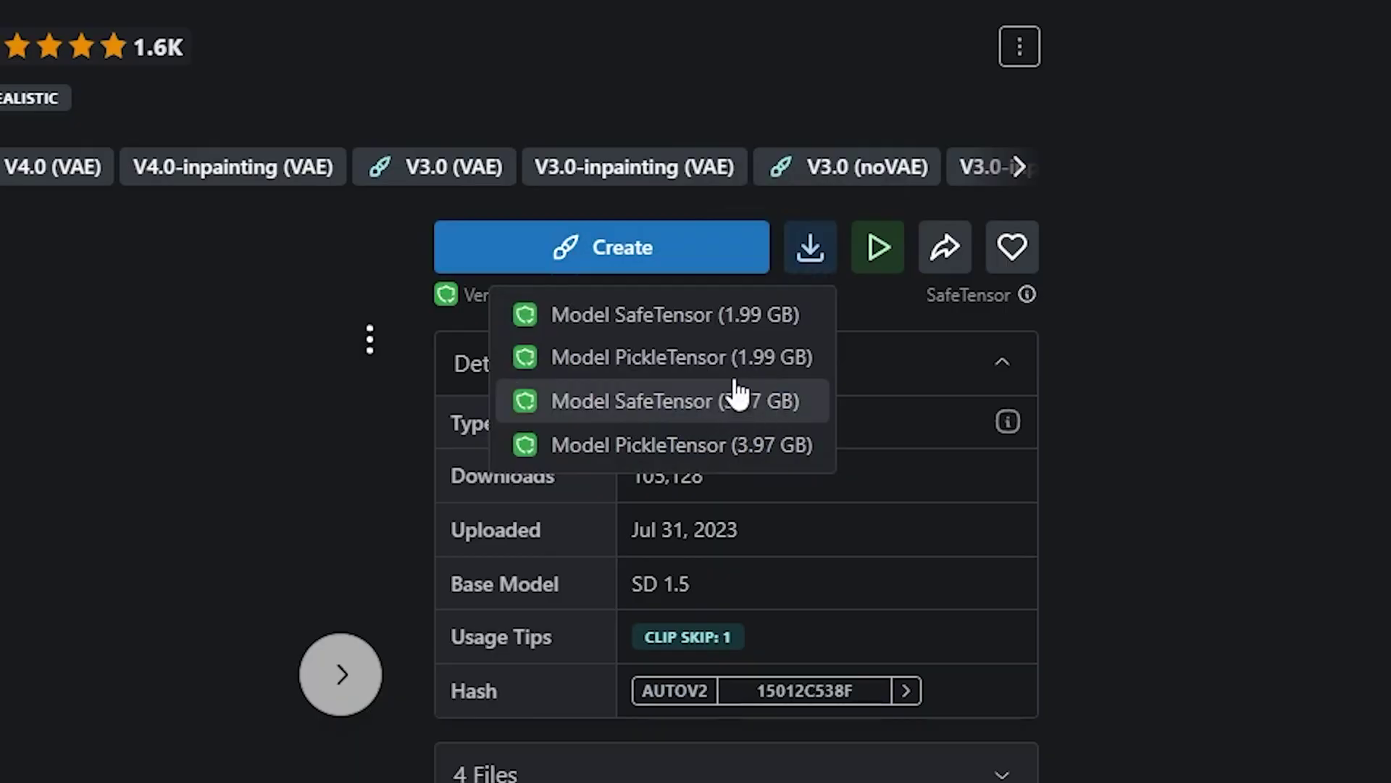
right_click(650, 323)
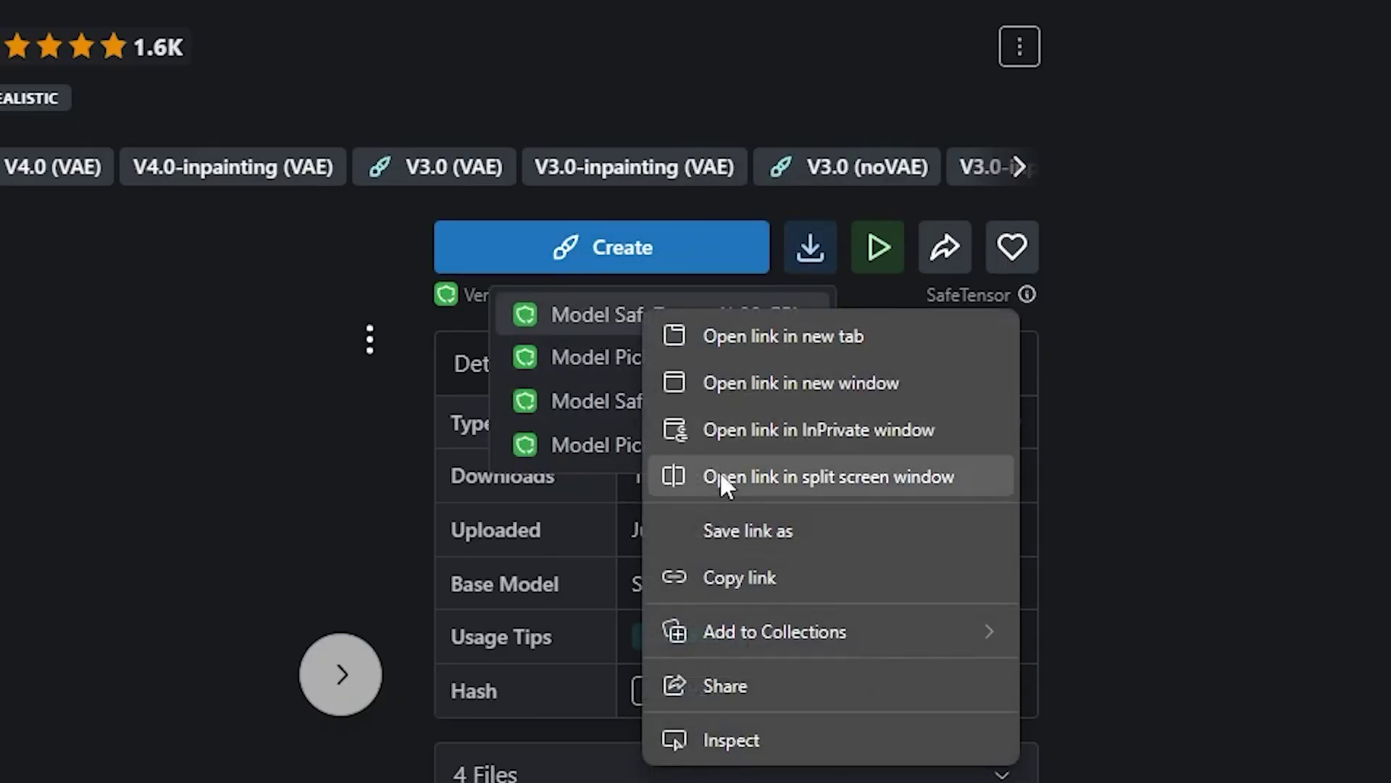
left_click(747, 577)
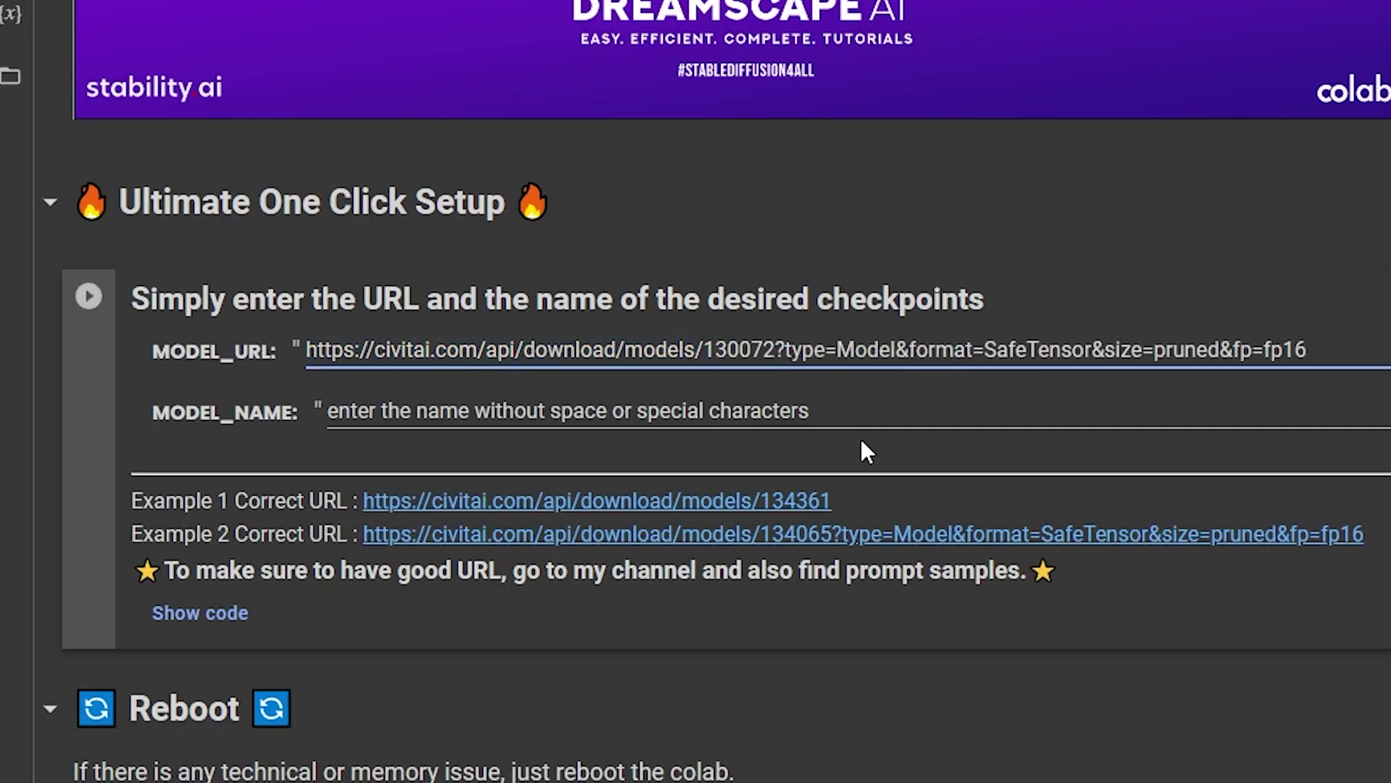
- Replace the 130072 MODEL_URL with the 145885 link, keeping MODEL_NAME epicphotogasm
double_click(494, 348)
double_click(745, 349)
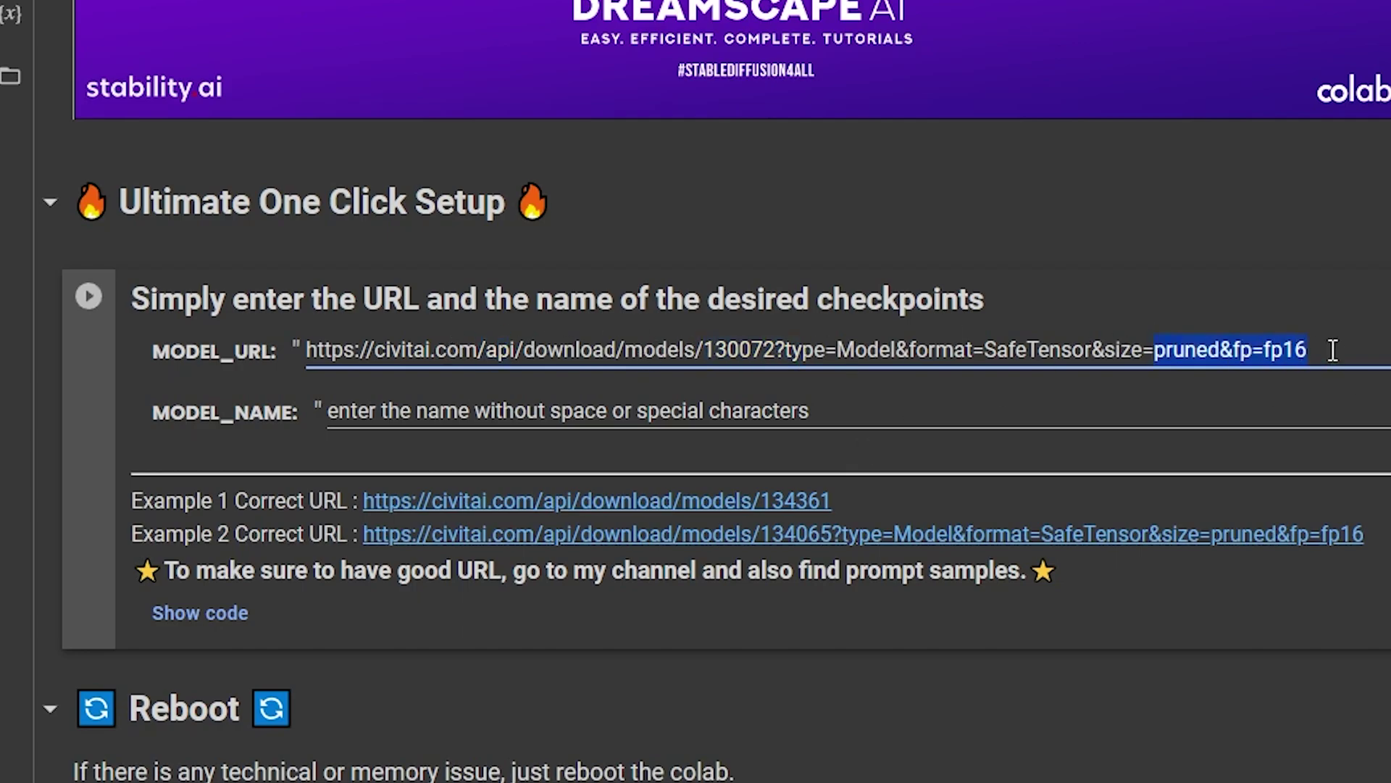
key("ctrl+a")
key("ctrl+v")
left_click(565, 411)
type("epicphotogasm")
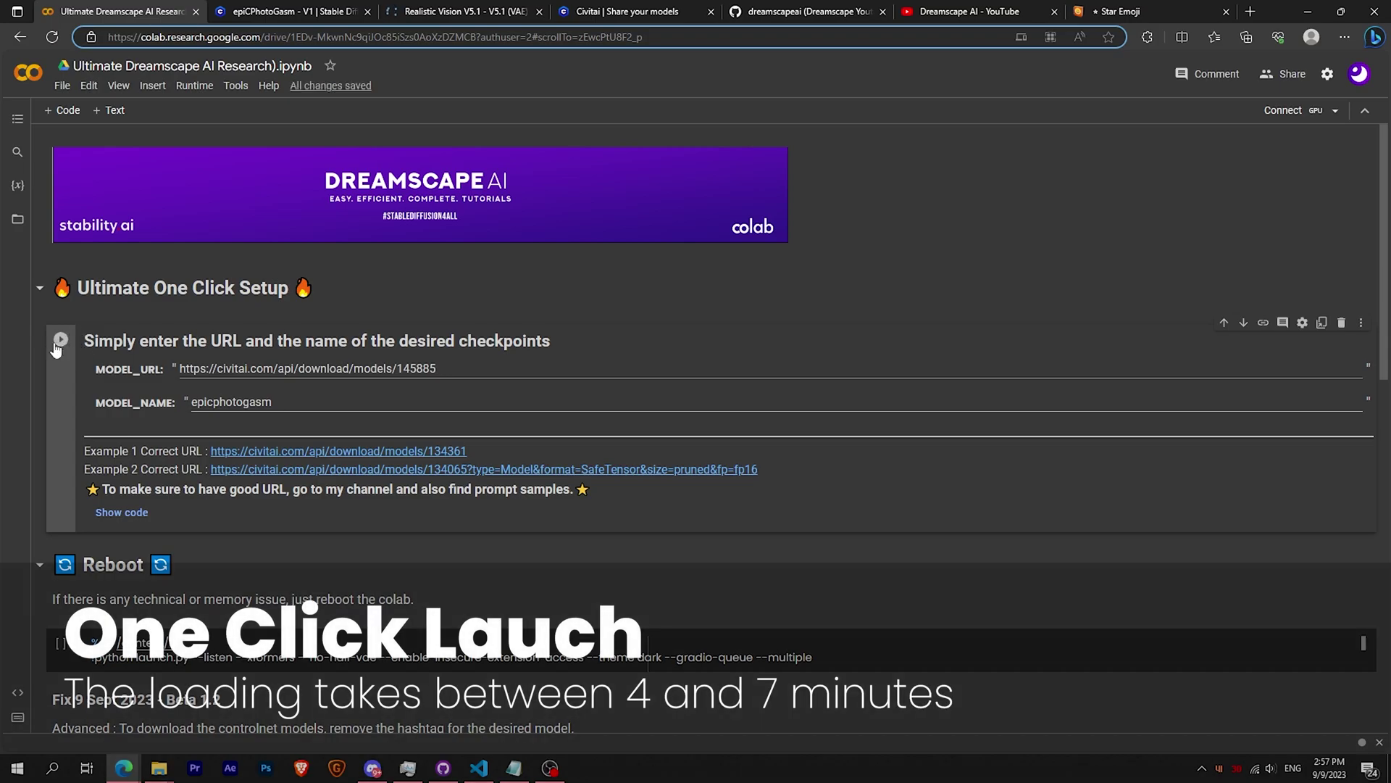
- Run the setup cell past the usage warning and open the public gradio.live web UI
left_click(59, 341)
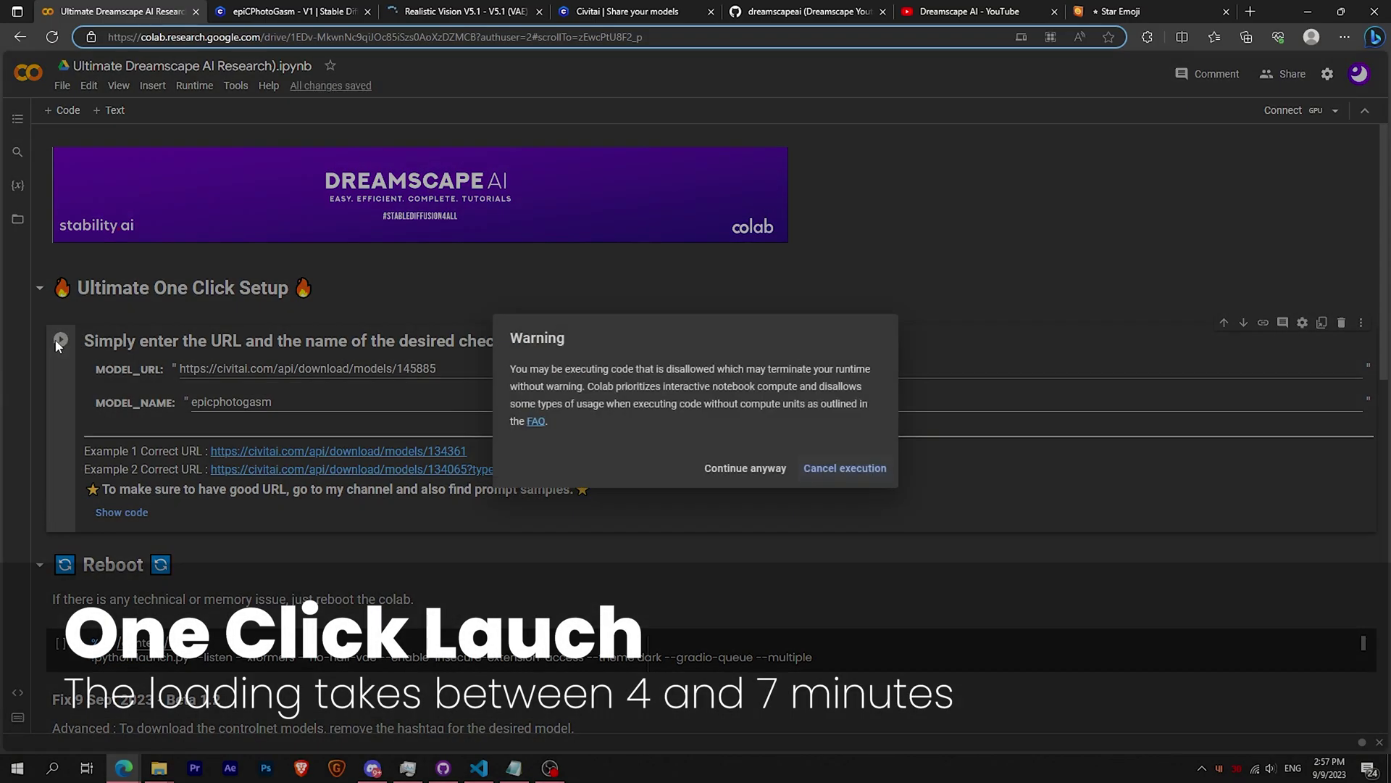
left_click(745, 468)
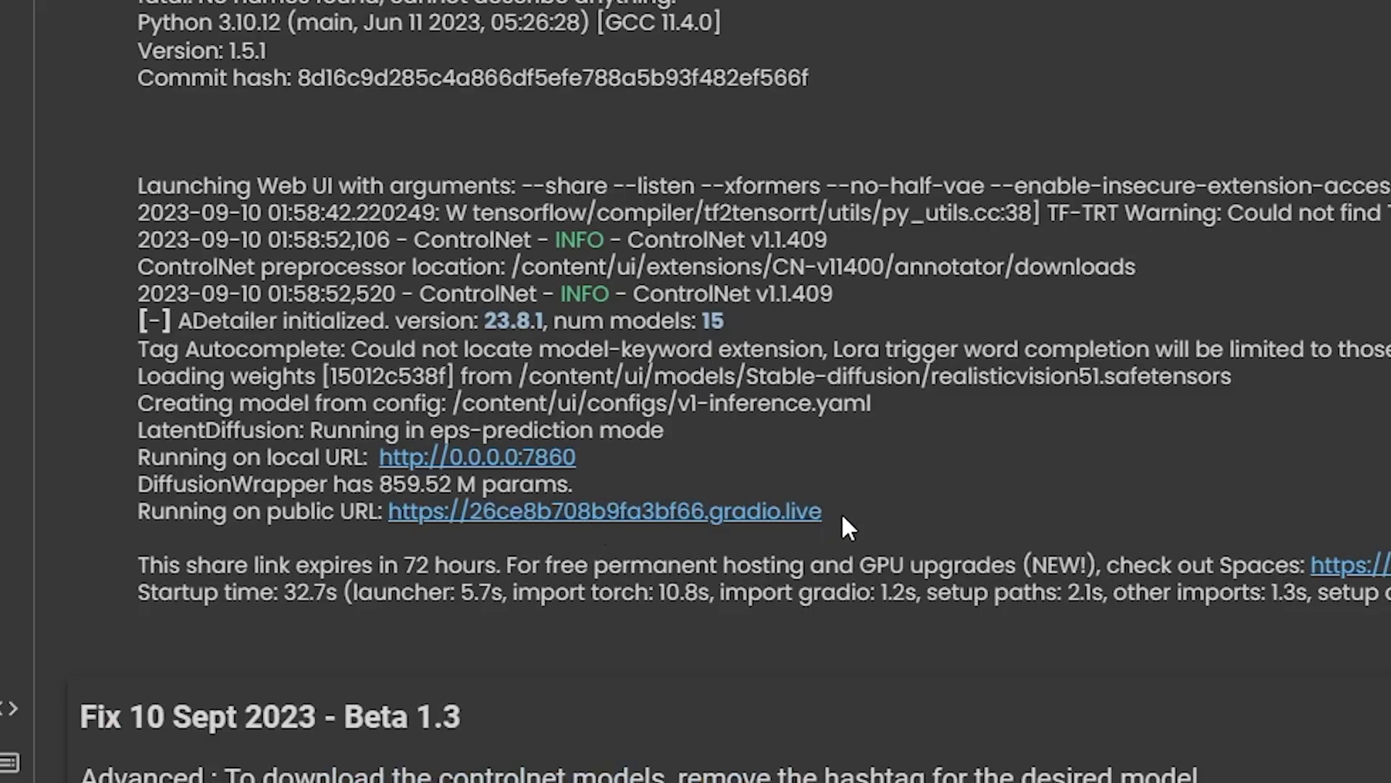
left_click_drag(843, 511, 157, 508)
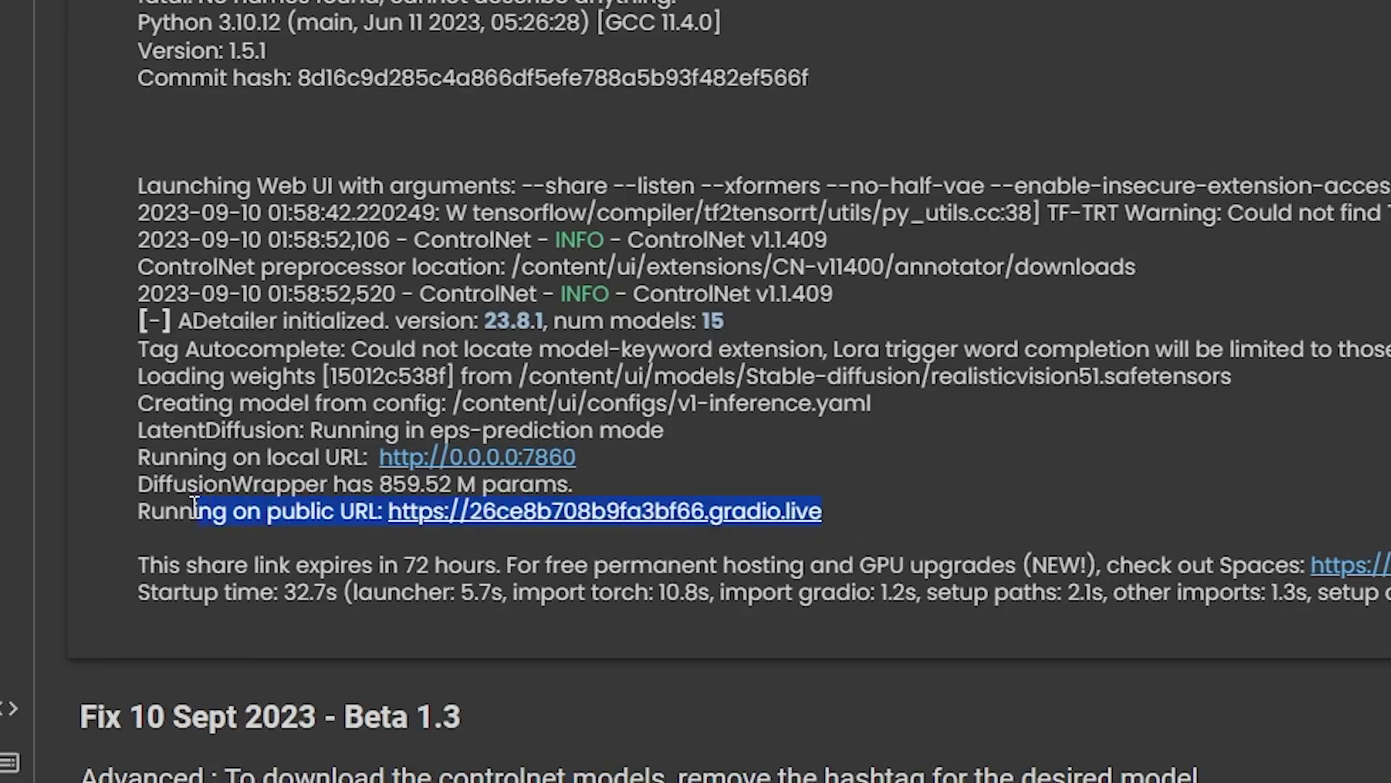
left_click(451, 535)
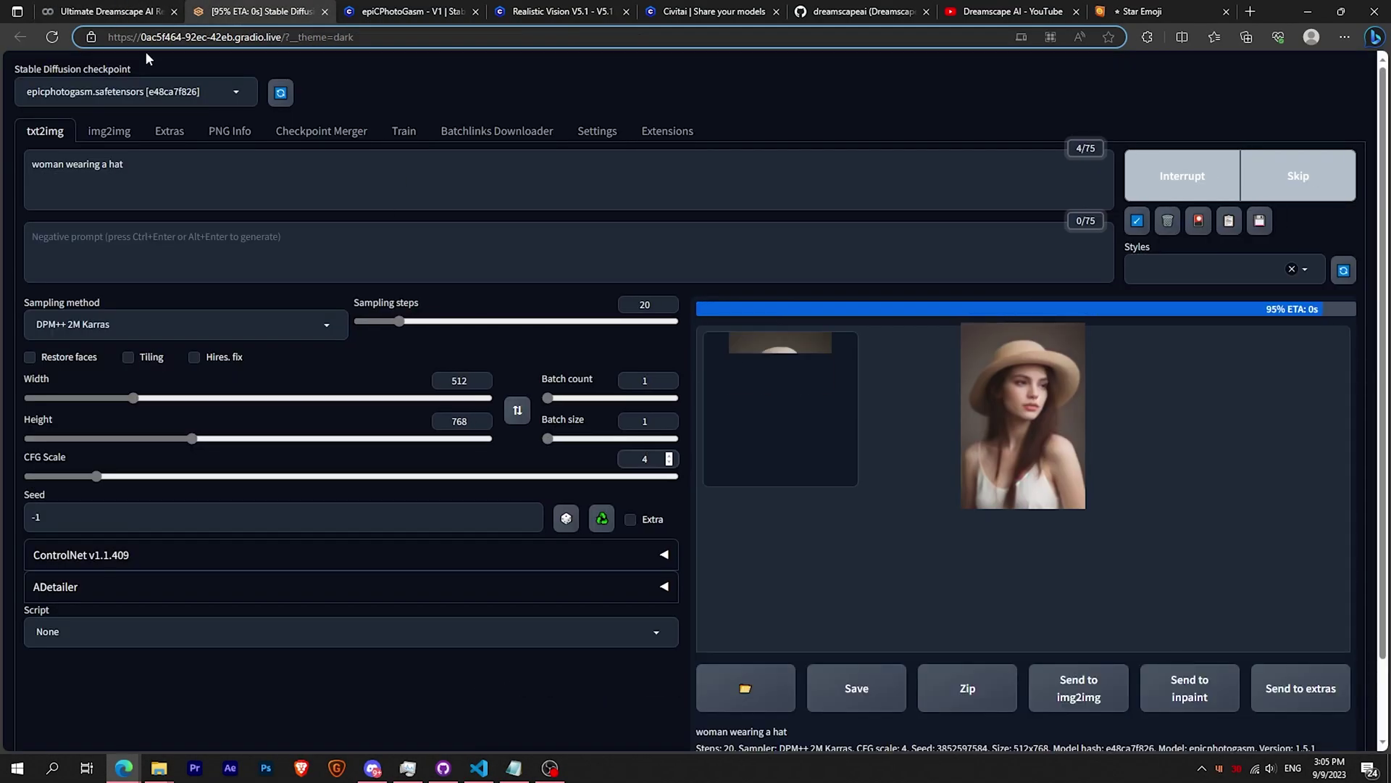
- Preview the hat portrait, then set ControlNet to OpenPose with the dw_openpose_full preprocessor
left_click(946, 430)
left_click(1022, 339)
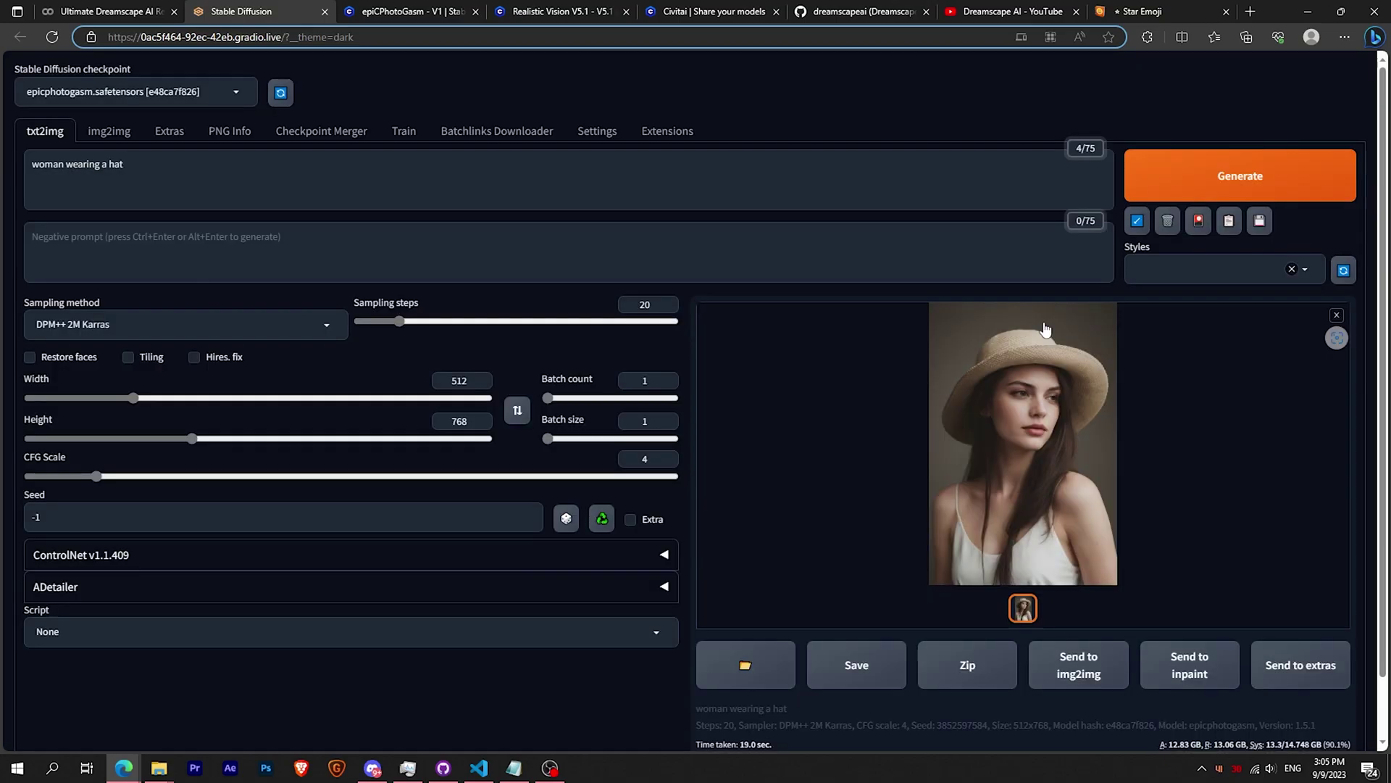
left_click(663, 554)
scroll(629, 543, "down", 5)
left_click(319, 409)
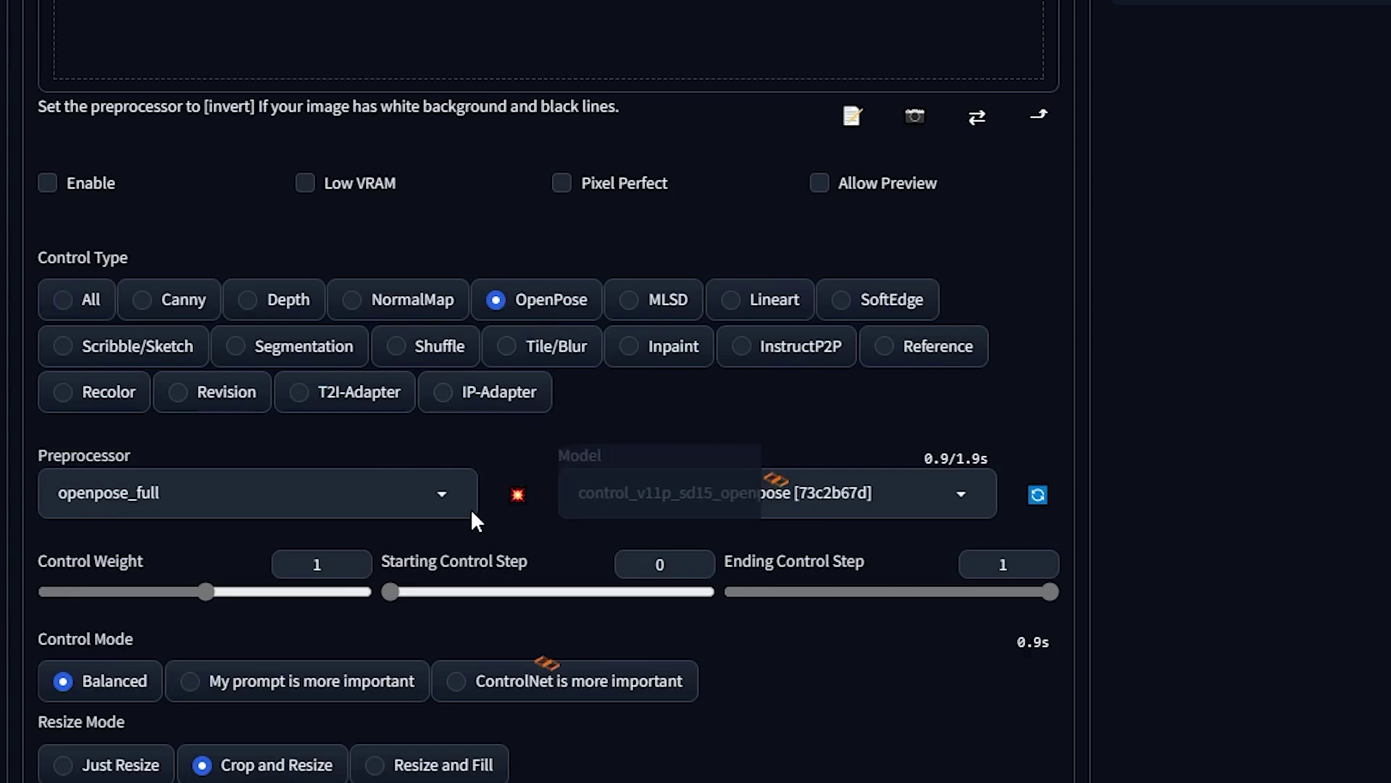
left_click(286, 527)
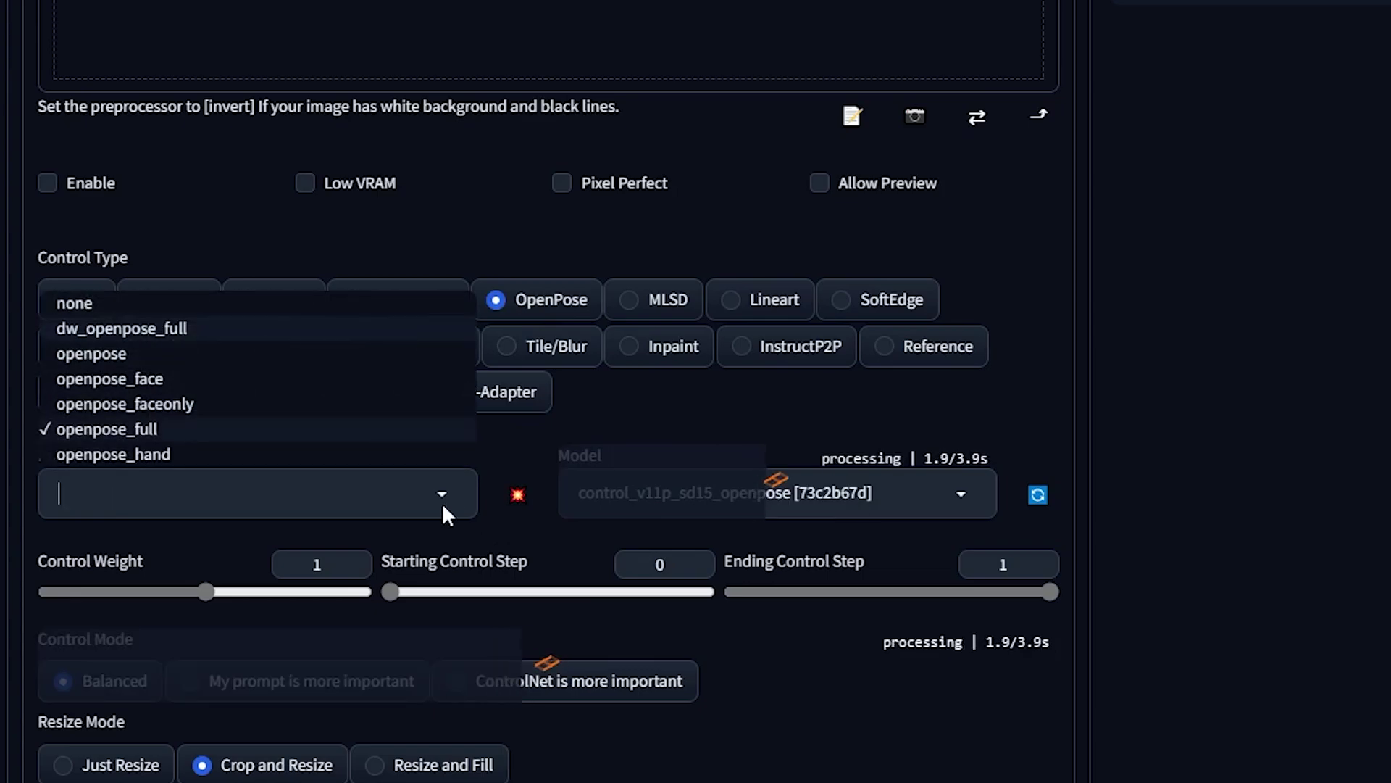
left_click(196, 337)
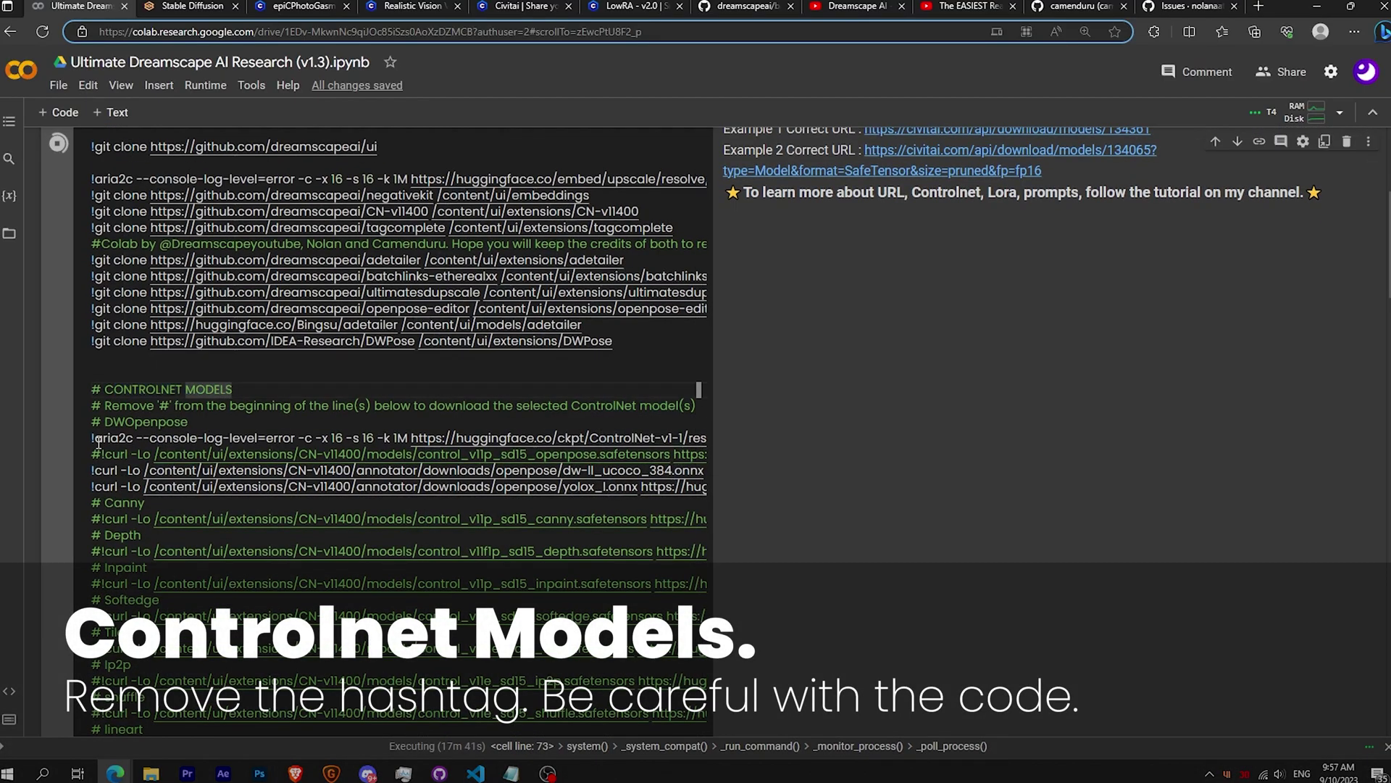
left_click_drag(104, 423, 187, 423)
left_click_drag(104, 503, 147, 502)
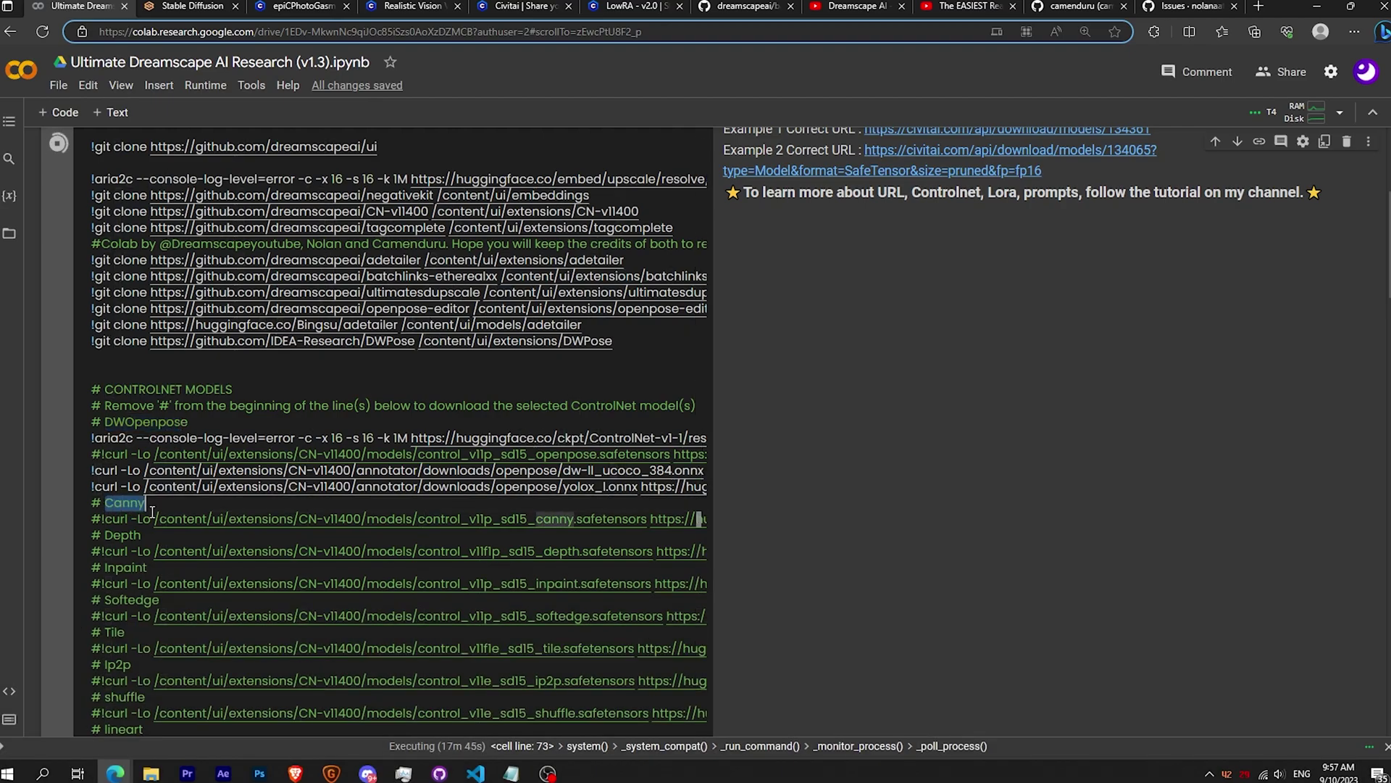
key("Delete")
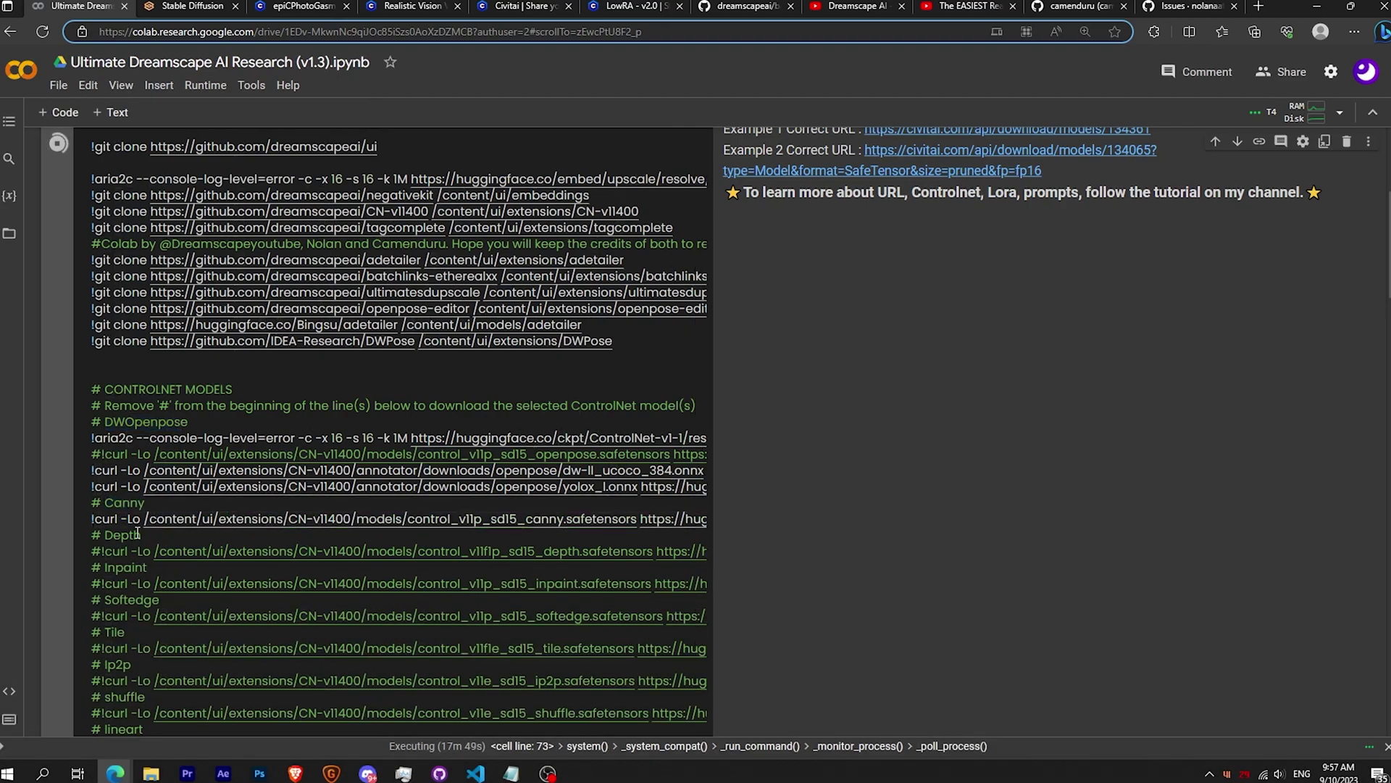
key("ctrl+z")
key("Down")
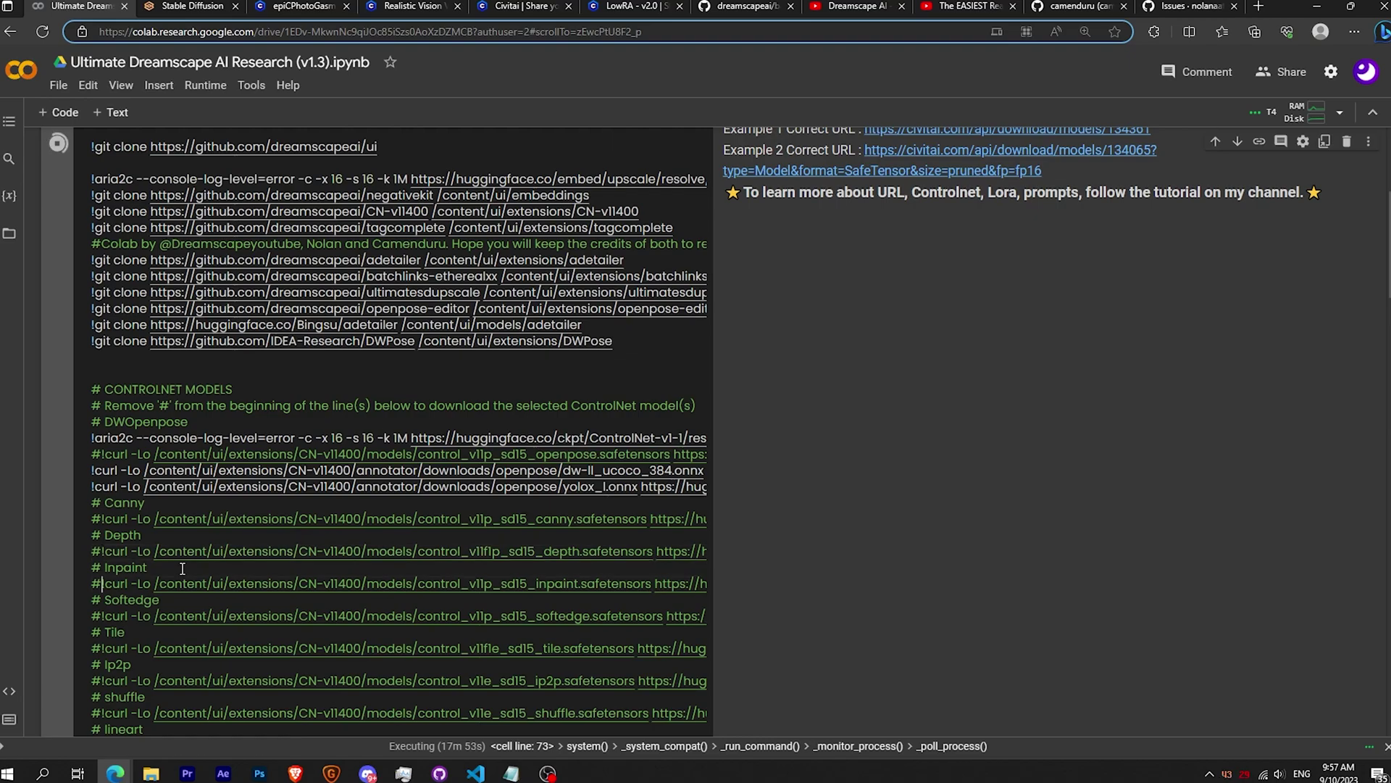
key("Down")
key("Down")
key("Down")
key("Delete")
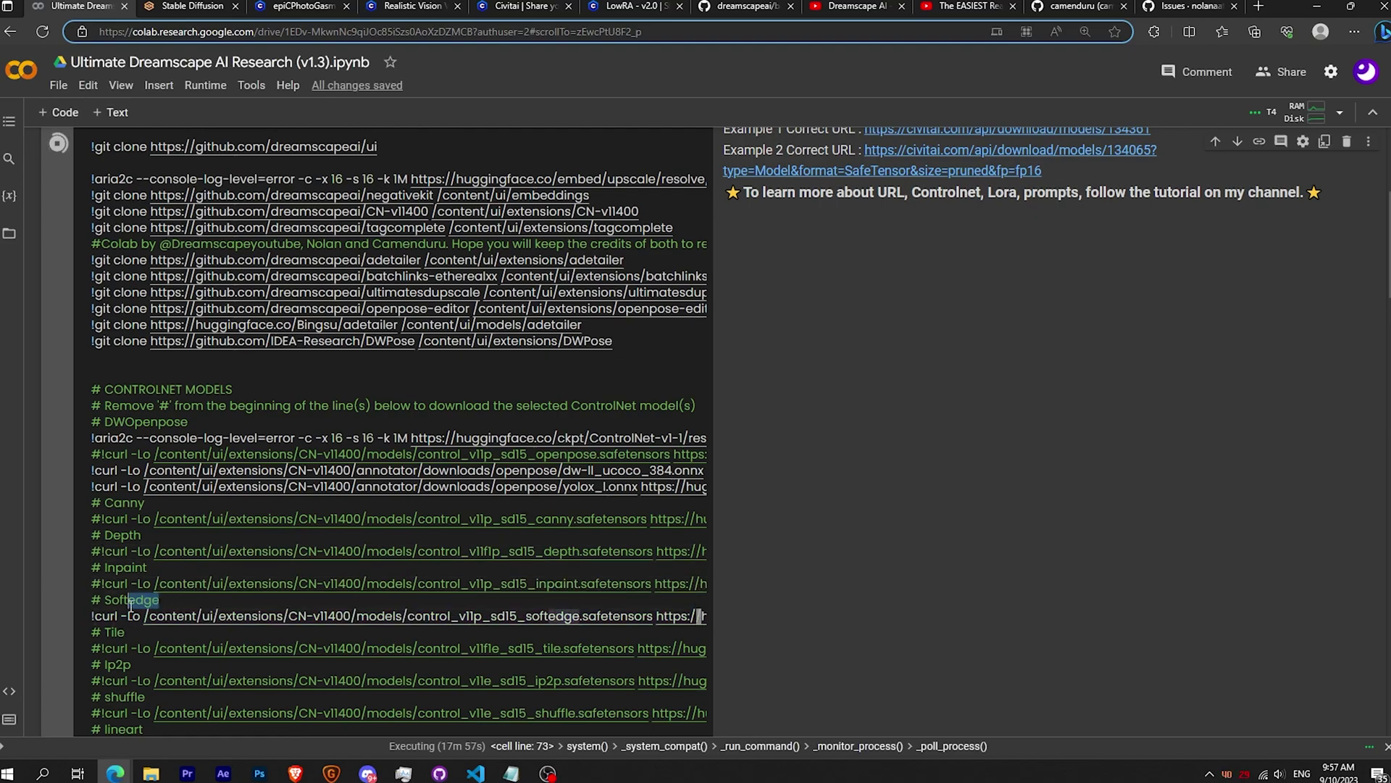
key("ctrl+z")
left_click(258, 583)
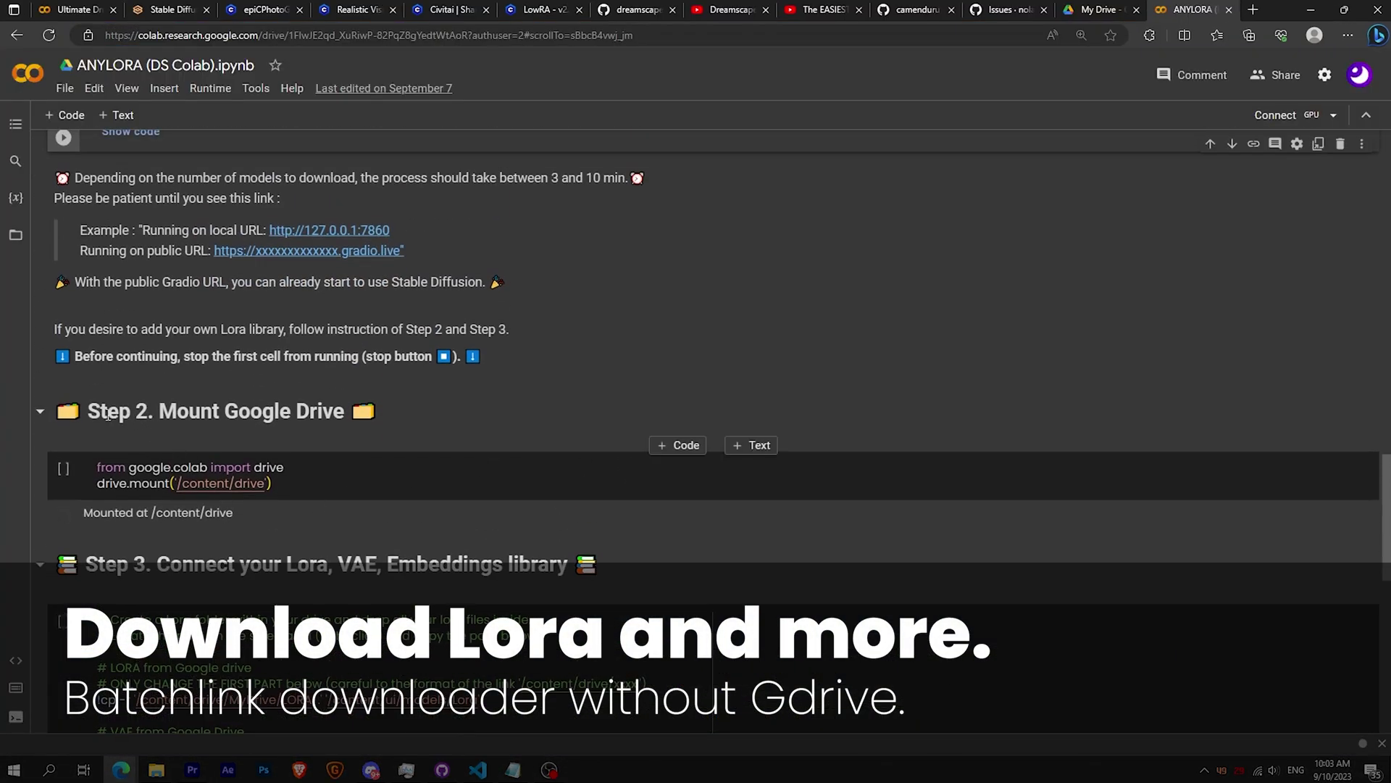
left_click_drag(90, 412, 349, 413)
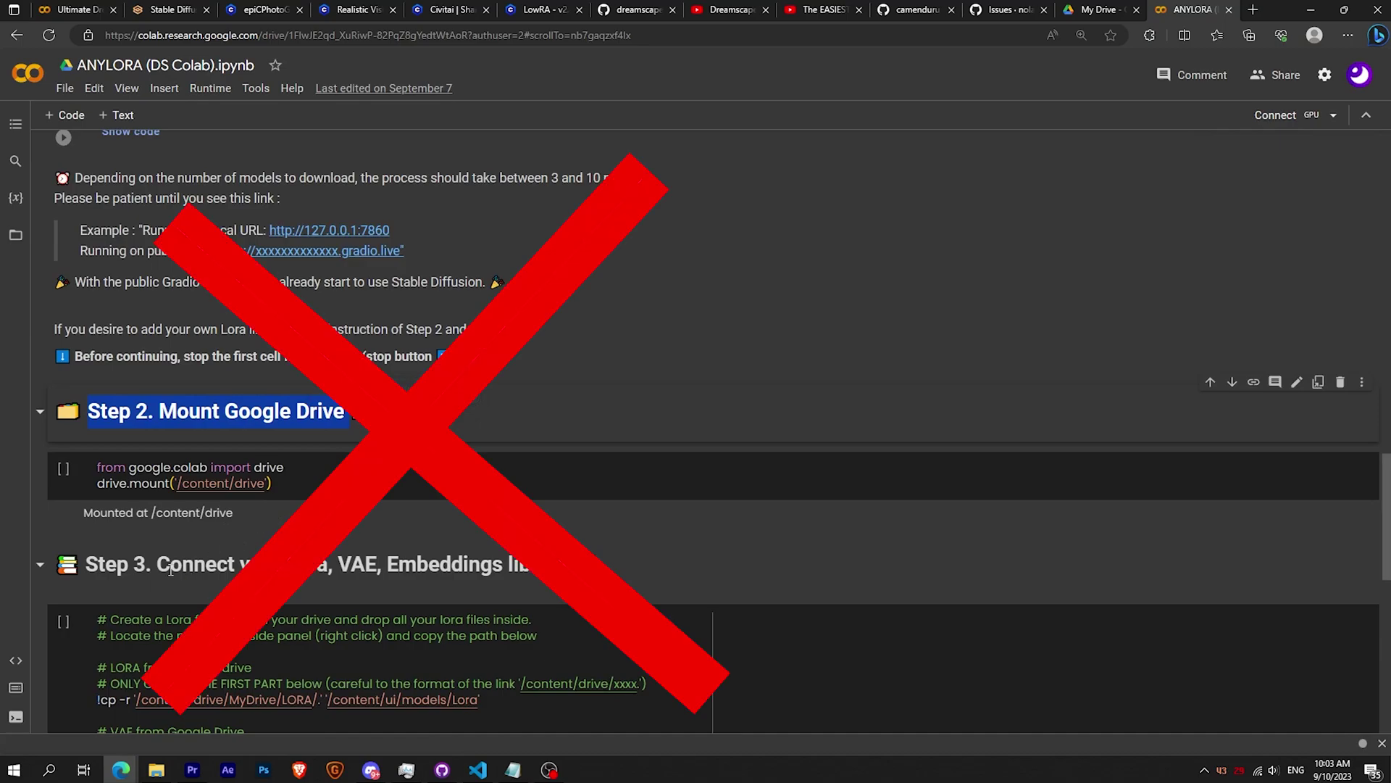
left_click_drag(117, 565, 383, 564)
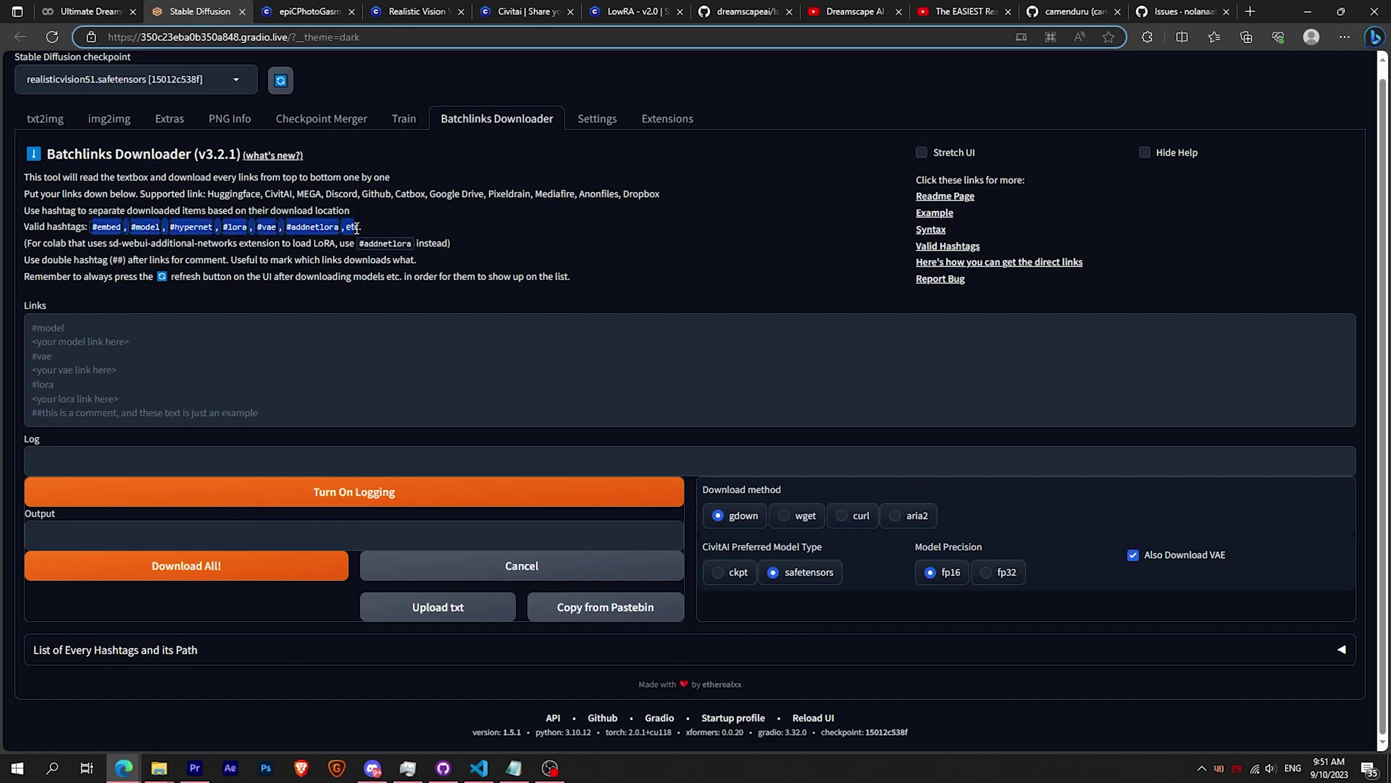
- Expand the hashtag-to-path list and move to the Civitai models page
left_click(116, 648)
scroll(142, 592, "down", 5)
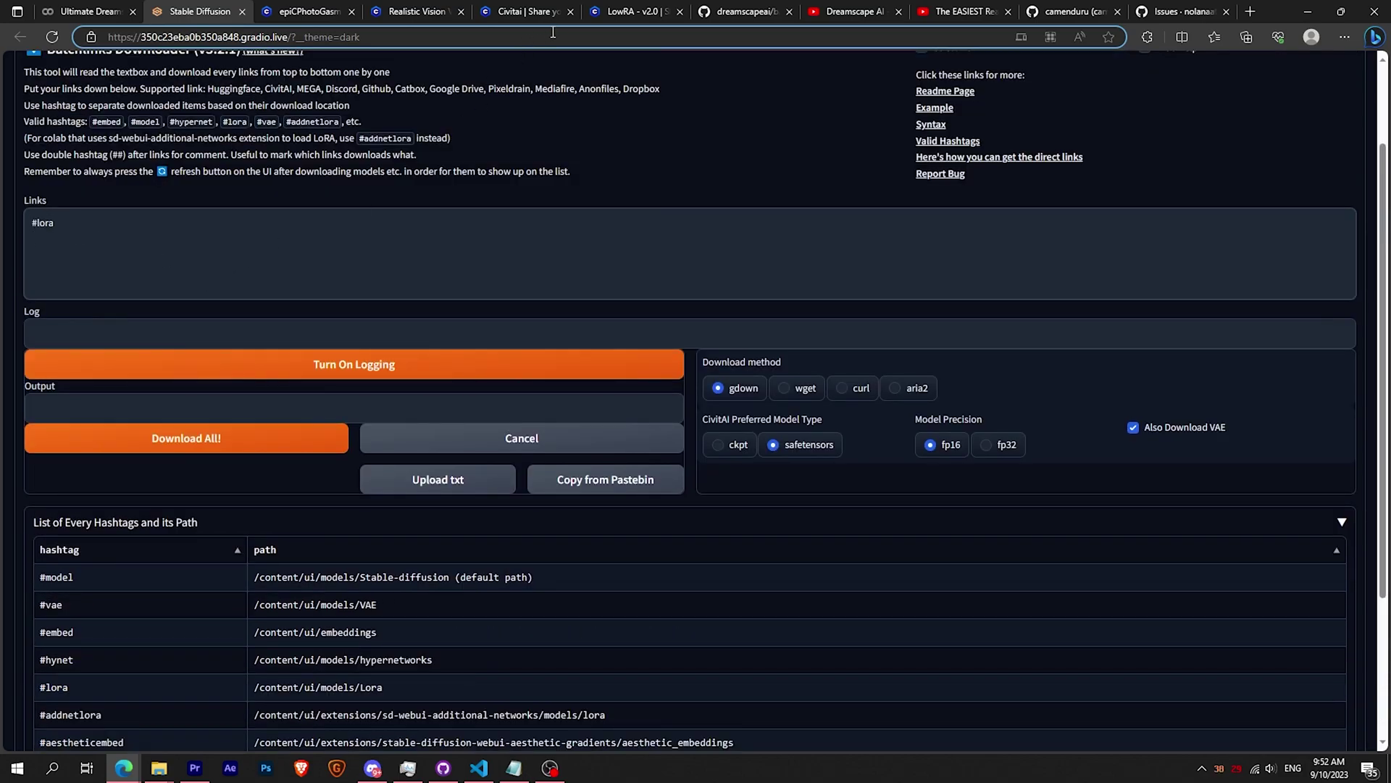
left_click(526, 12)
left_click(1240, 166)
left_click(998, 155)
scroll(461, 326, "up", 2)
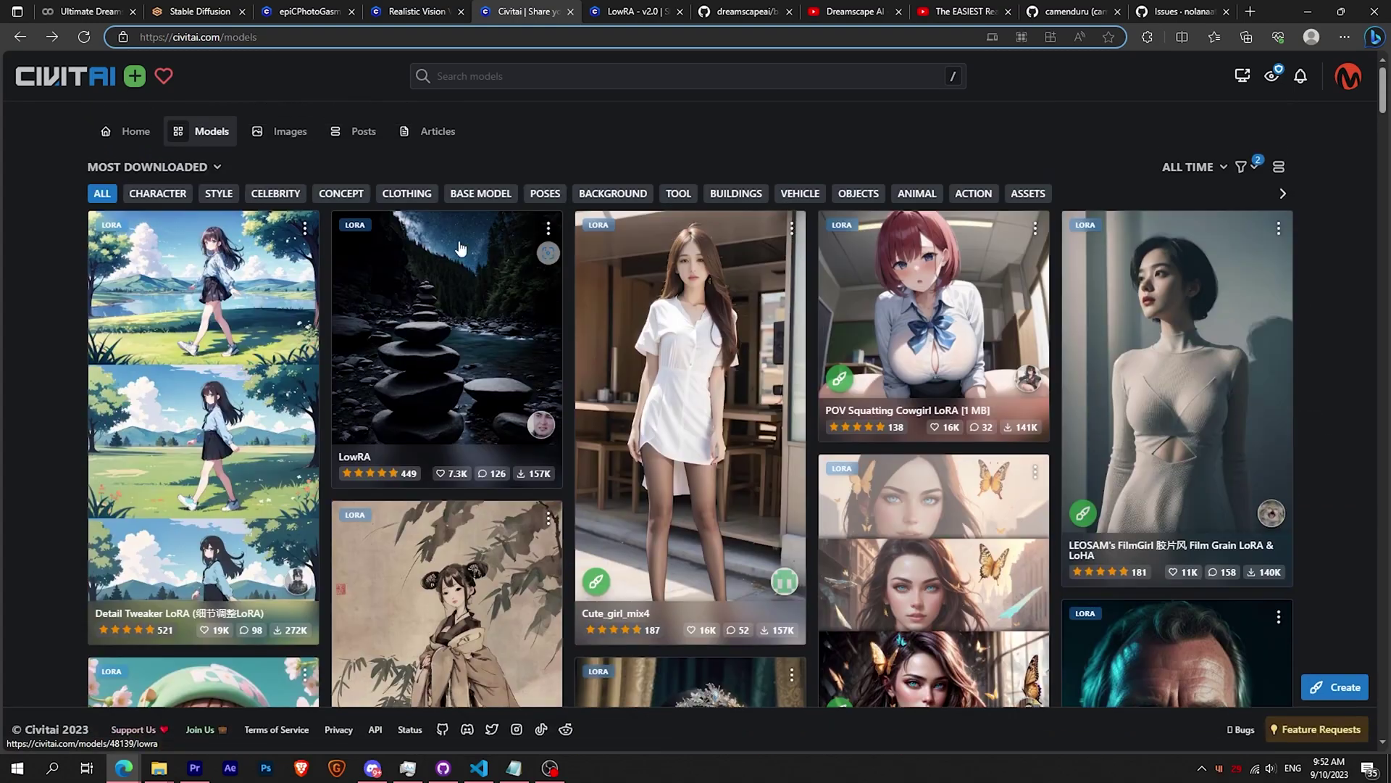
- Copy the LowRA model's download link from its Civitai page
left_click(462, 249)
right_click(937, 232)
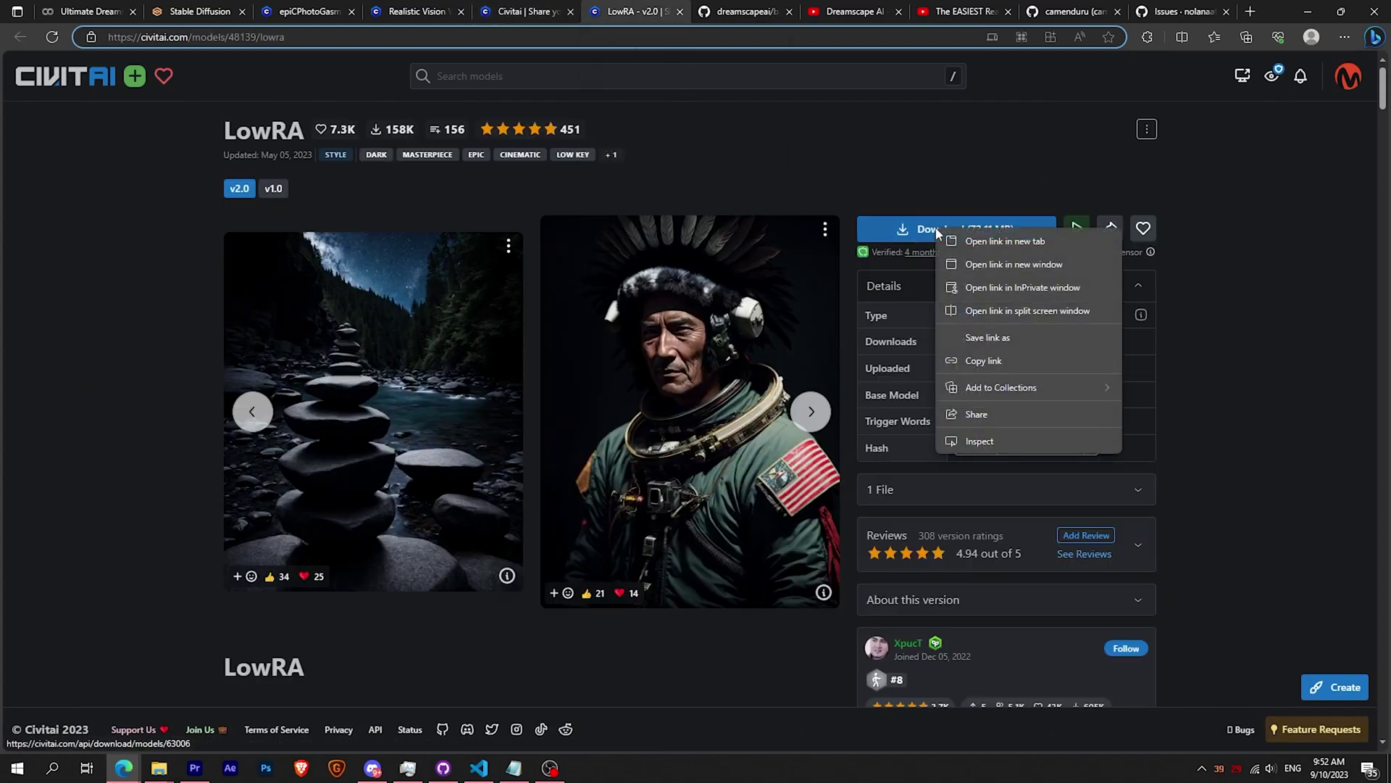
left_click(985, 361)
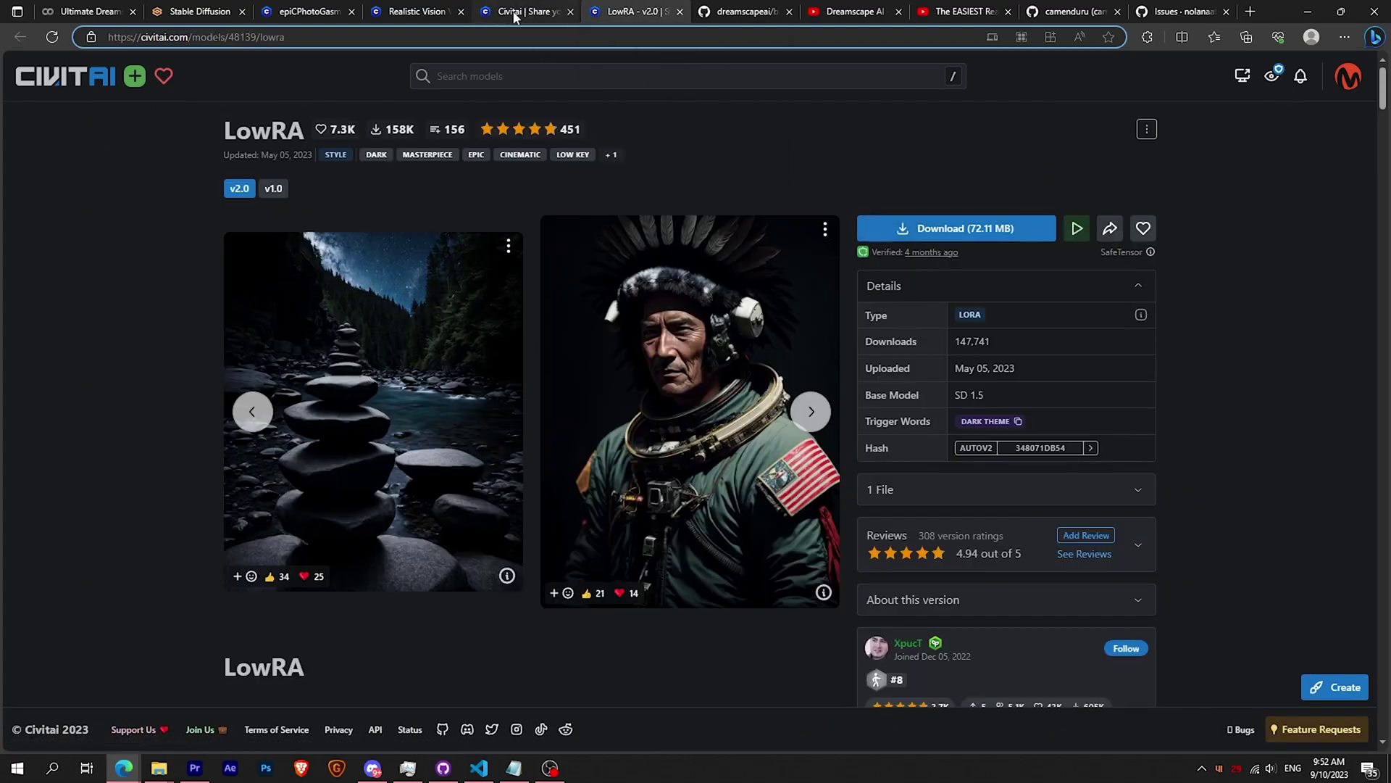
- Paste the LowRA download link under #lora in the Batchlinks Links box
left_click(199, 12)
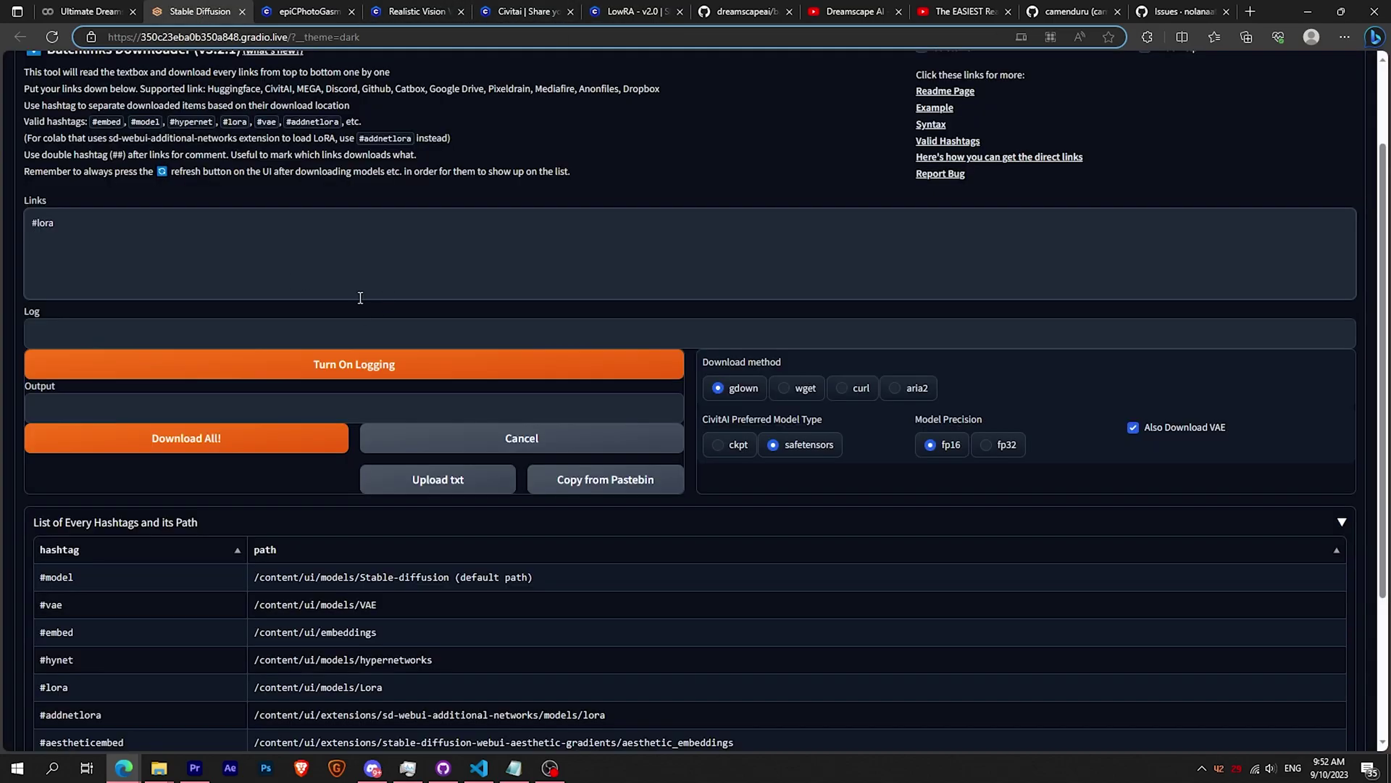
right_click(55, 237)
left_click(98, 371)
type("https://civitai.com/api/download/models/63006 ##Lowra")
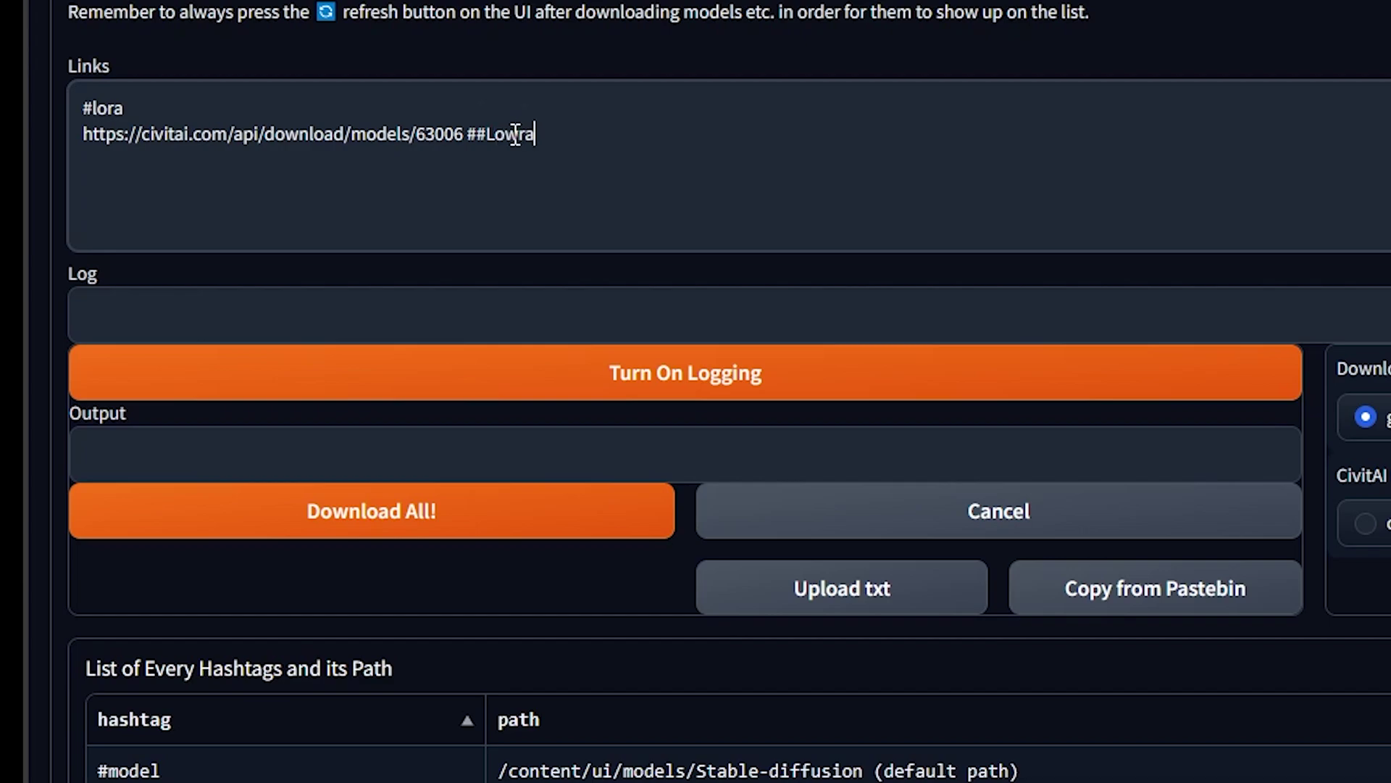
left_click_drag(538, 133, 148, 149)
left_click(406, 133)
- Add the remaining LoRA links from the notes, minus the duplicate LowRA, and download all
key("alt+Tab")
triple_click(816, 146)
key("Delete")
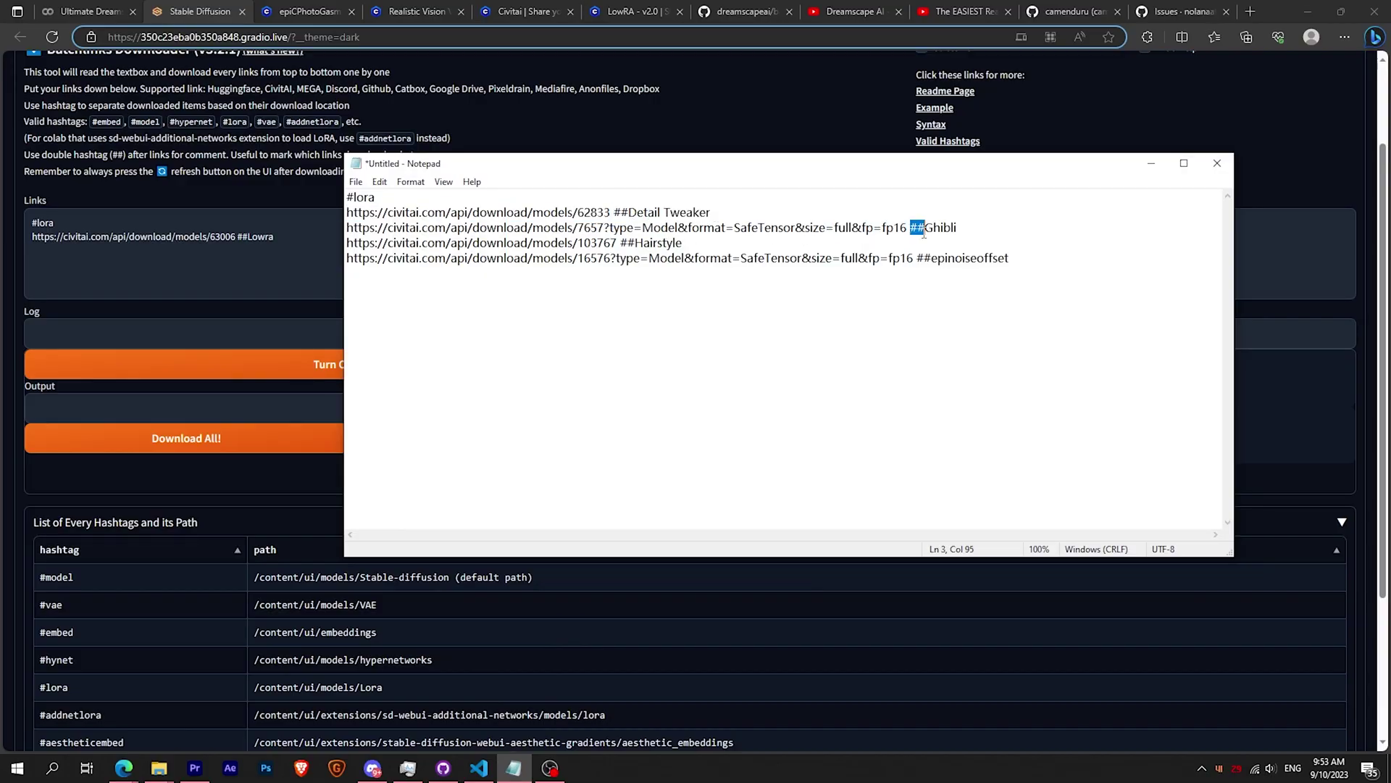
left_click_drag(1011, 261, 349, 211)
key("ctrl+c")
key("alt+Tab")
key("ctrl+v")
left_click(186, 437)
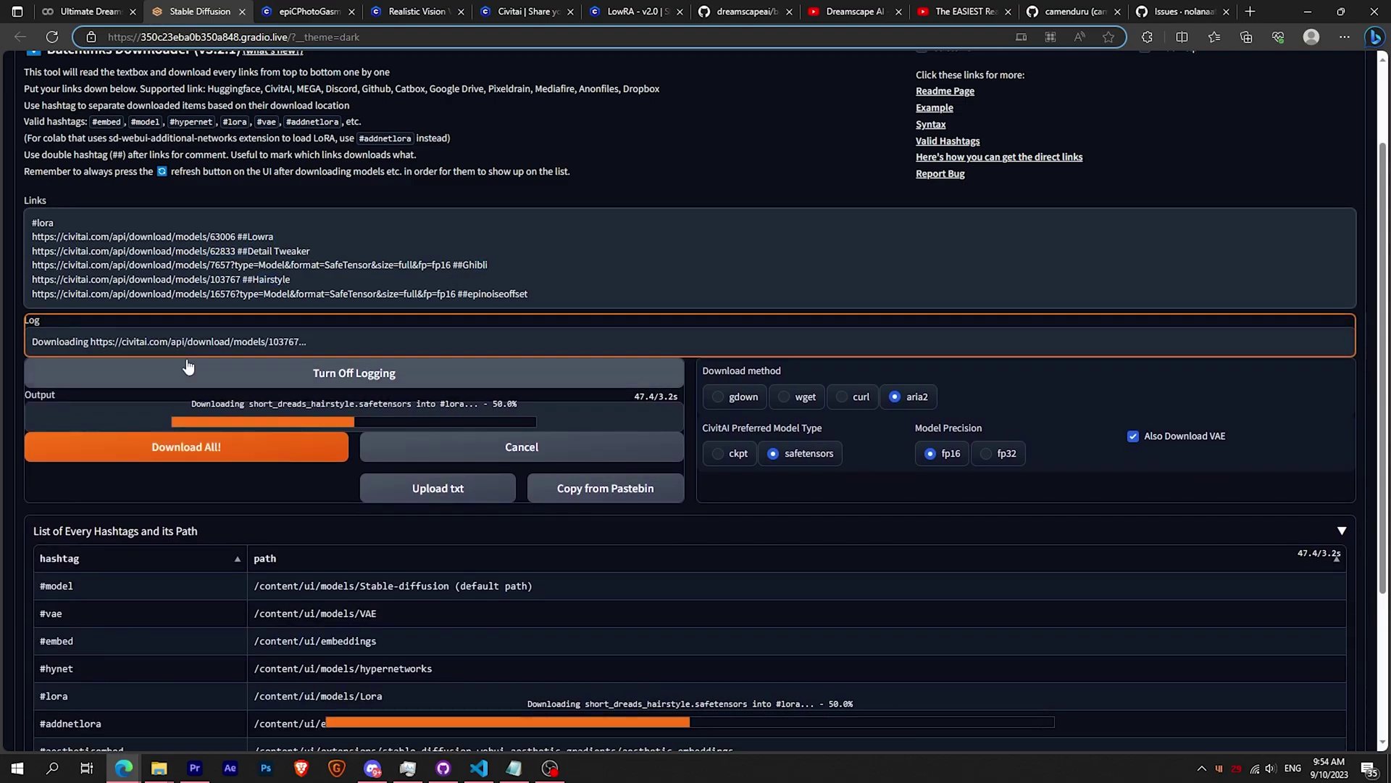
scroll(283, 427, "up", 3)
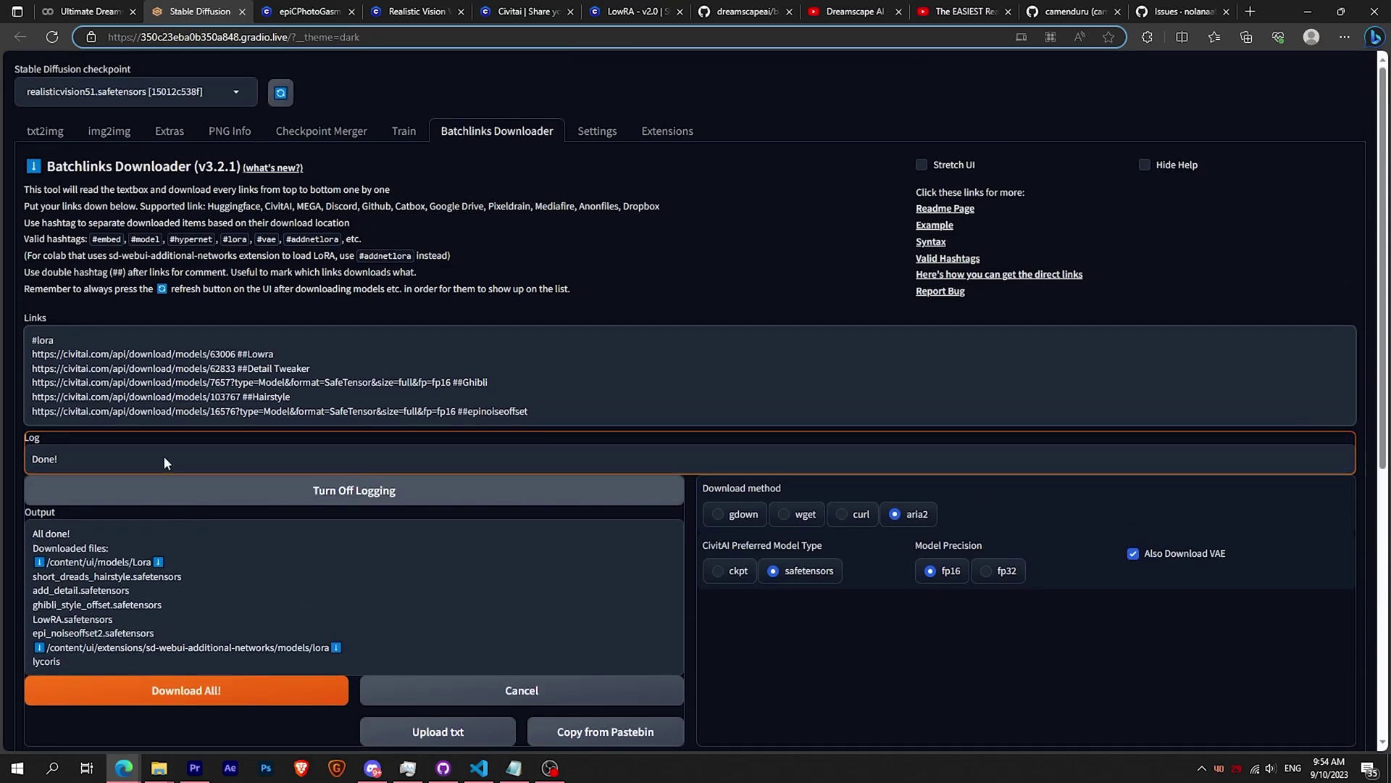
- Add four downloaded LoRAs, including short_dreads_hairstyle, to the txt2img prompt
left_click(44, 133)
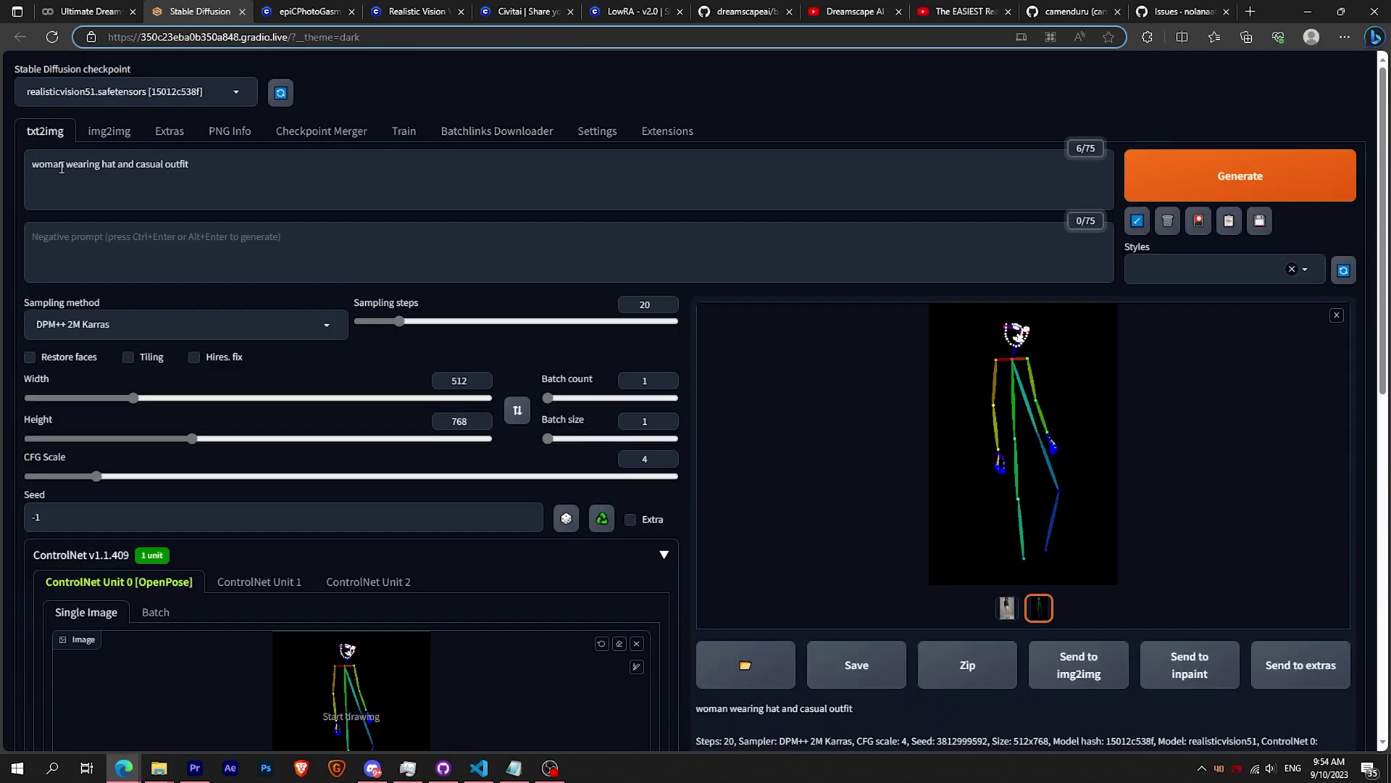
left_click(1198, 225)
left_click(131, 479)
left_click(331, 479)
left_click(529, 479)
left_click(928, 479)
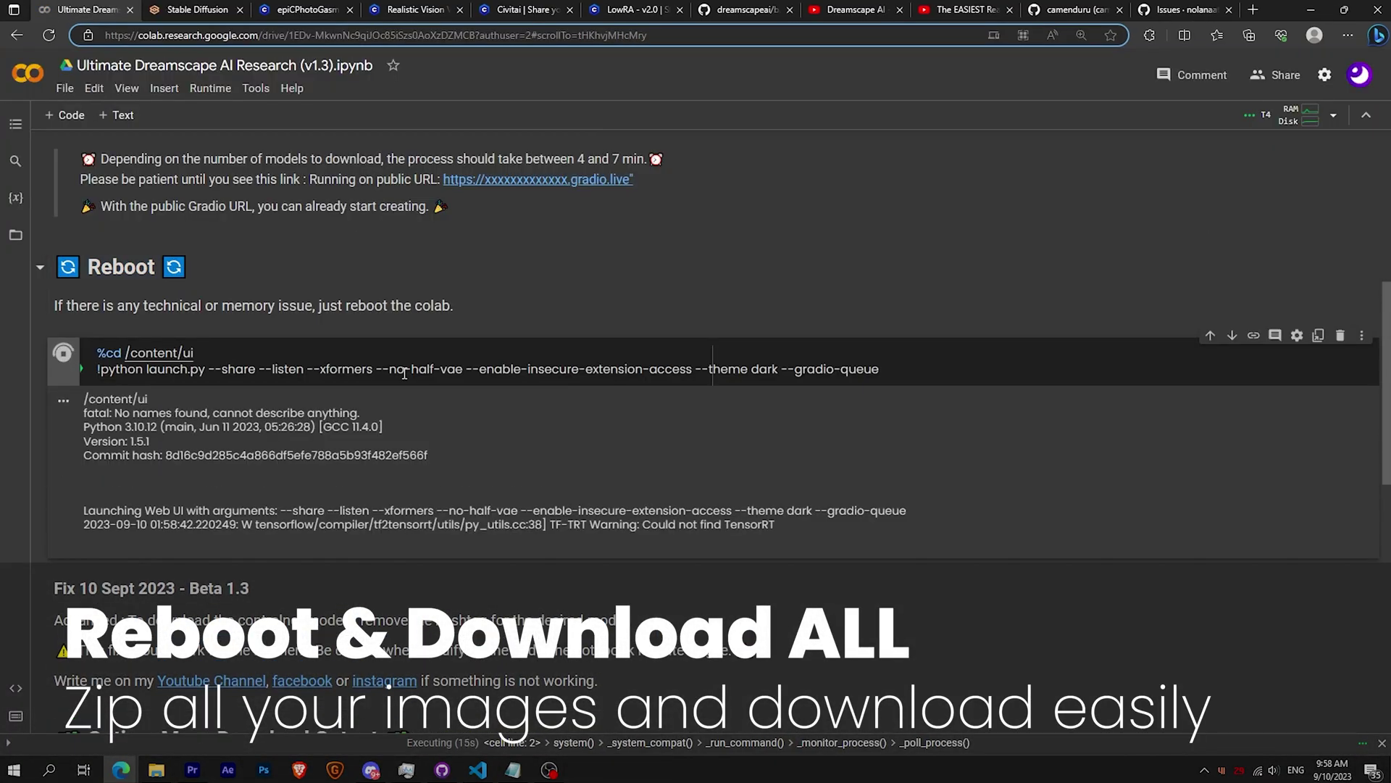
scroll(404, 375, "down", 1)
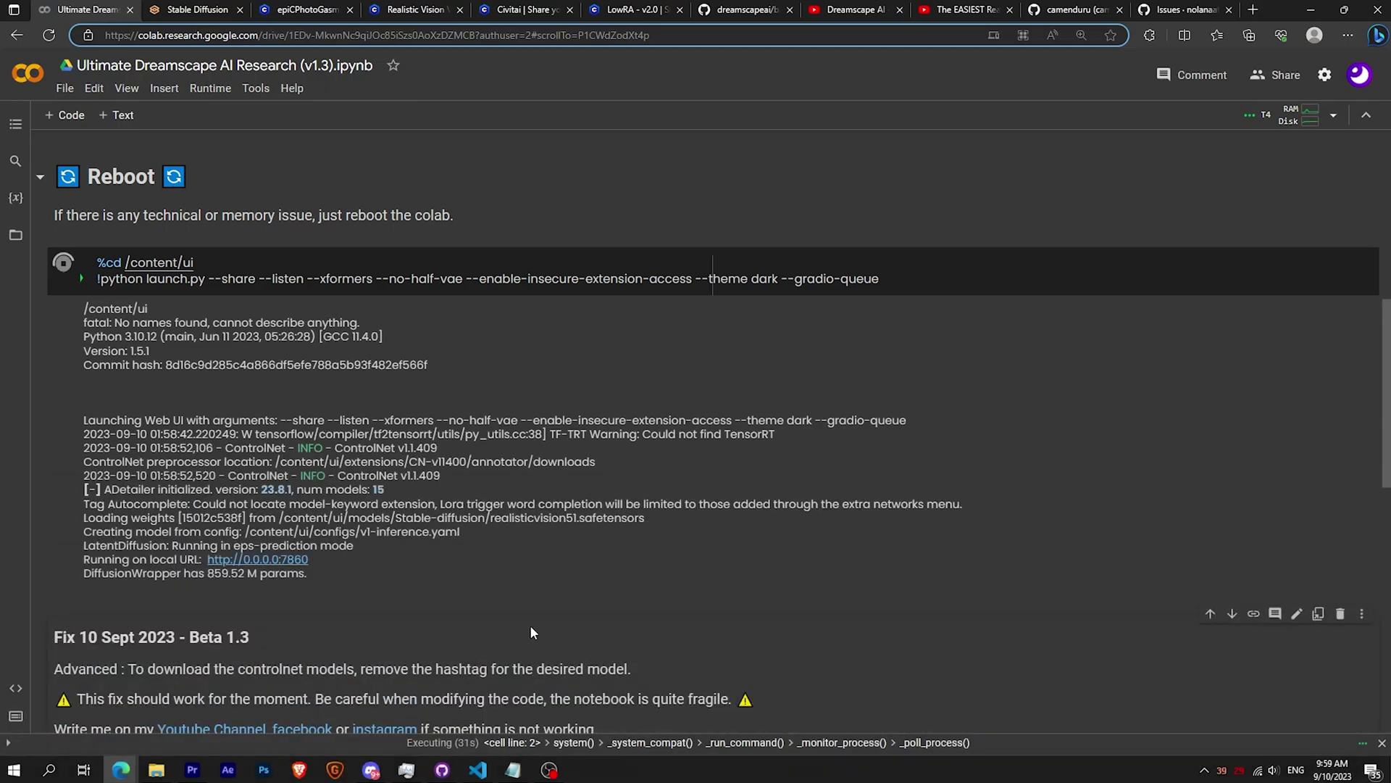
scroll(371, 600, "down", 1)
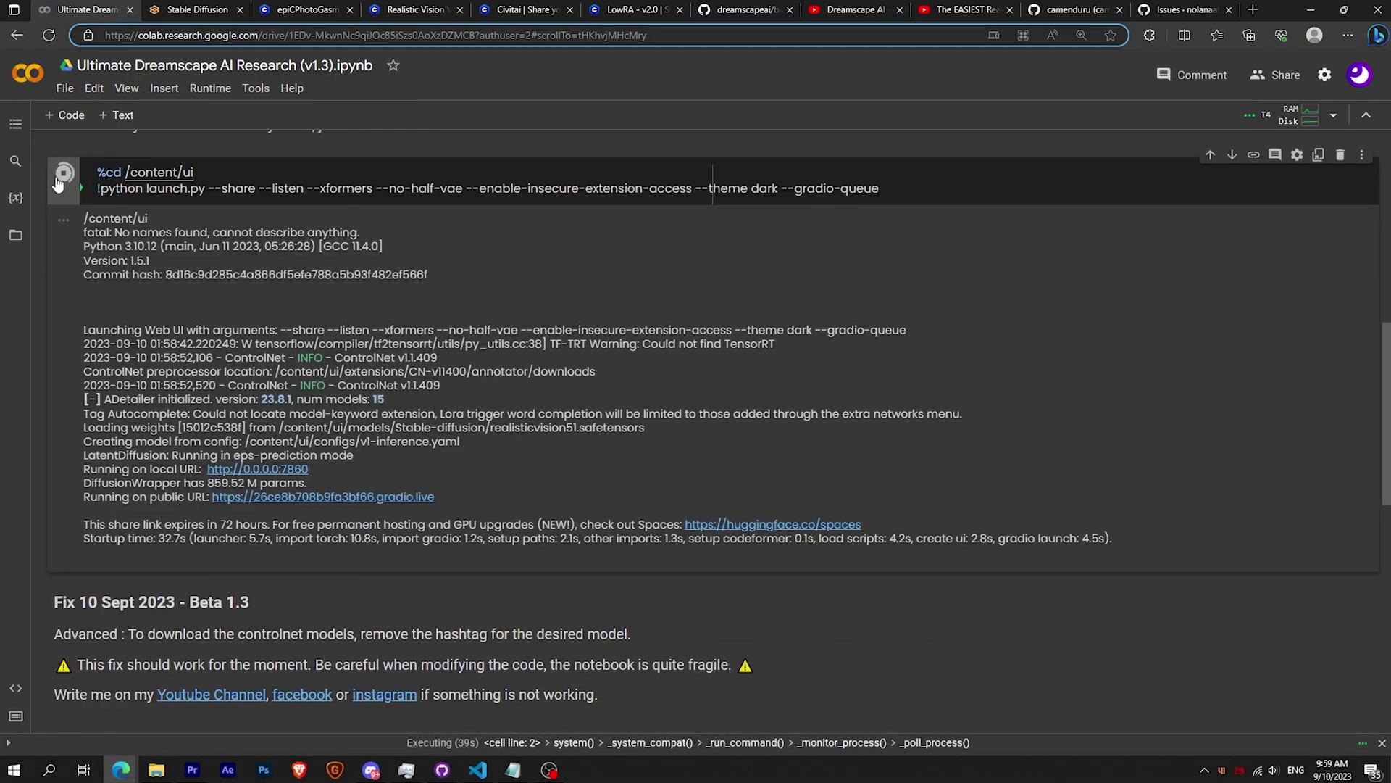
scroll(299, 457, "down", 3)
scroll(298, 458, "down", 2)
scroll(299, 458, "down", 1)
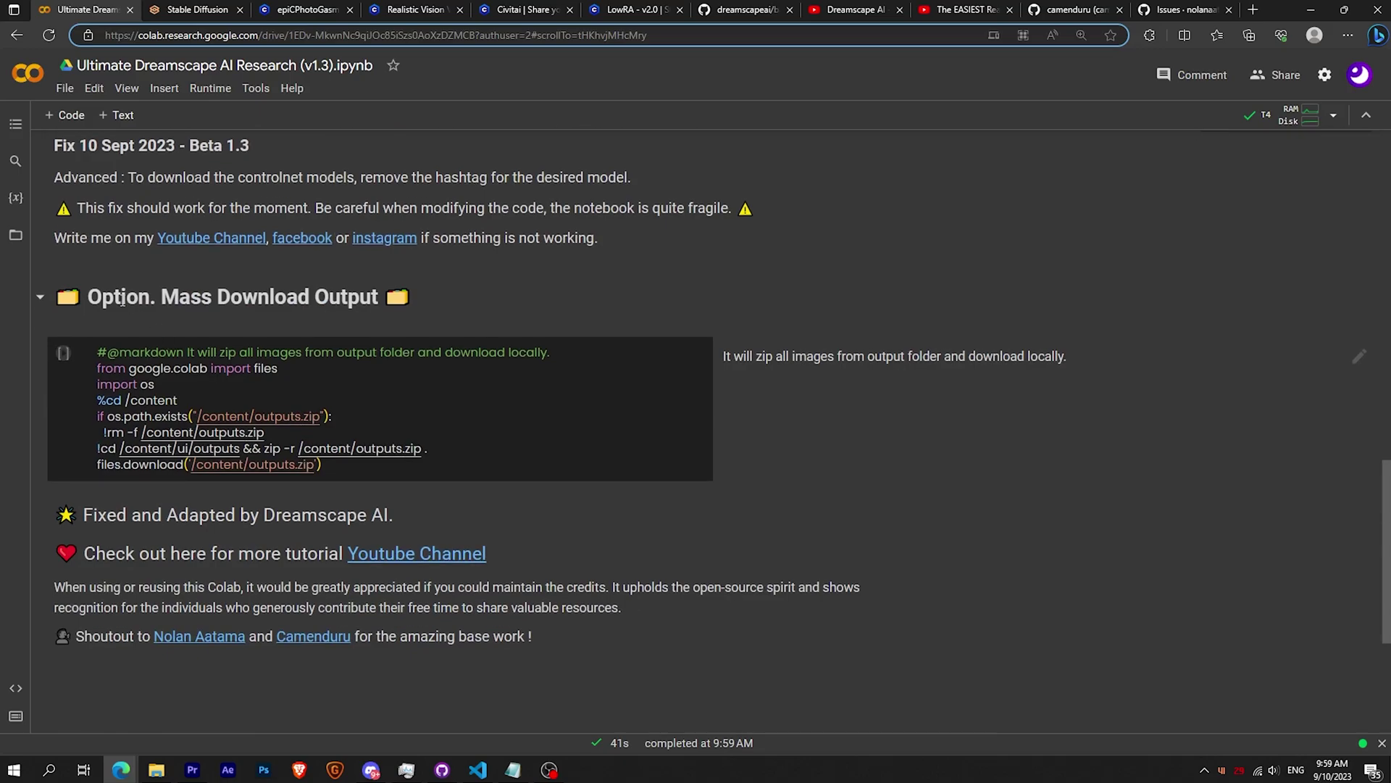
- Run the Mass Download Output cell to zip the generated images into outputs.zip
left_click_drag(89, 297, 381, 297)
left_click(421, 338)
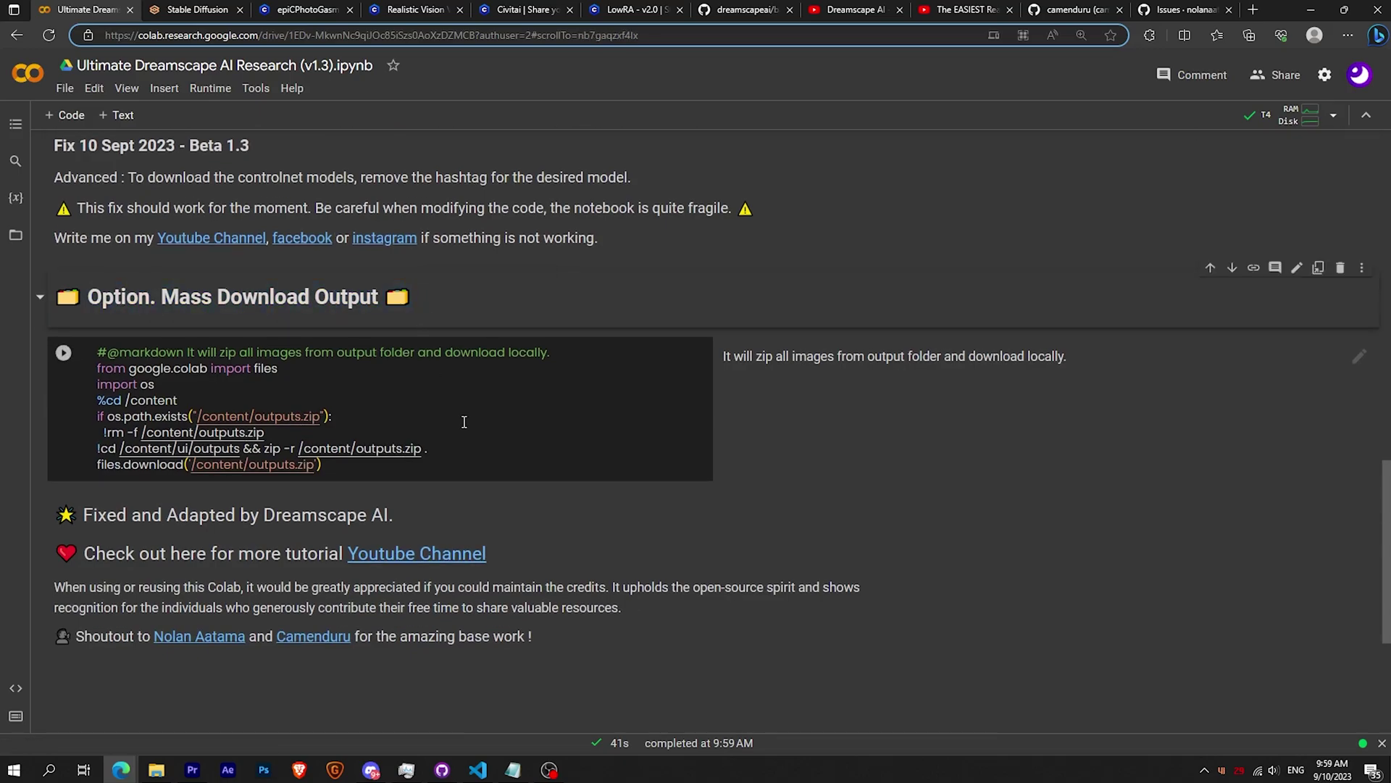
left_click_drag(802, 358, 1050, 357)
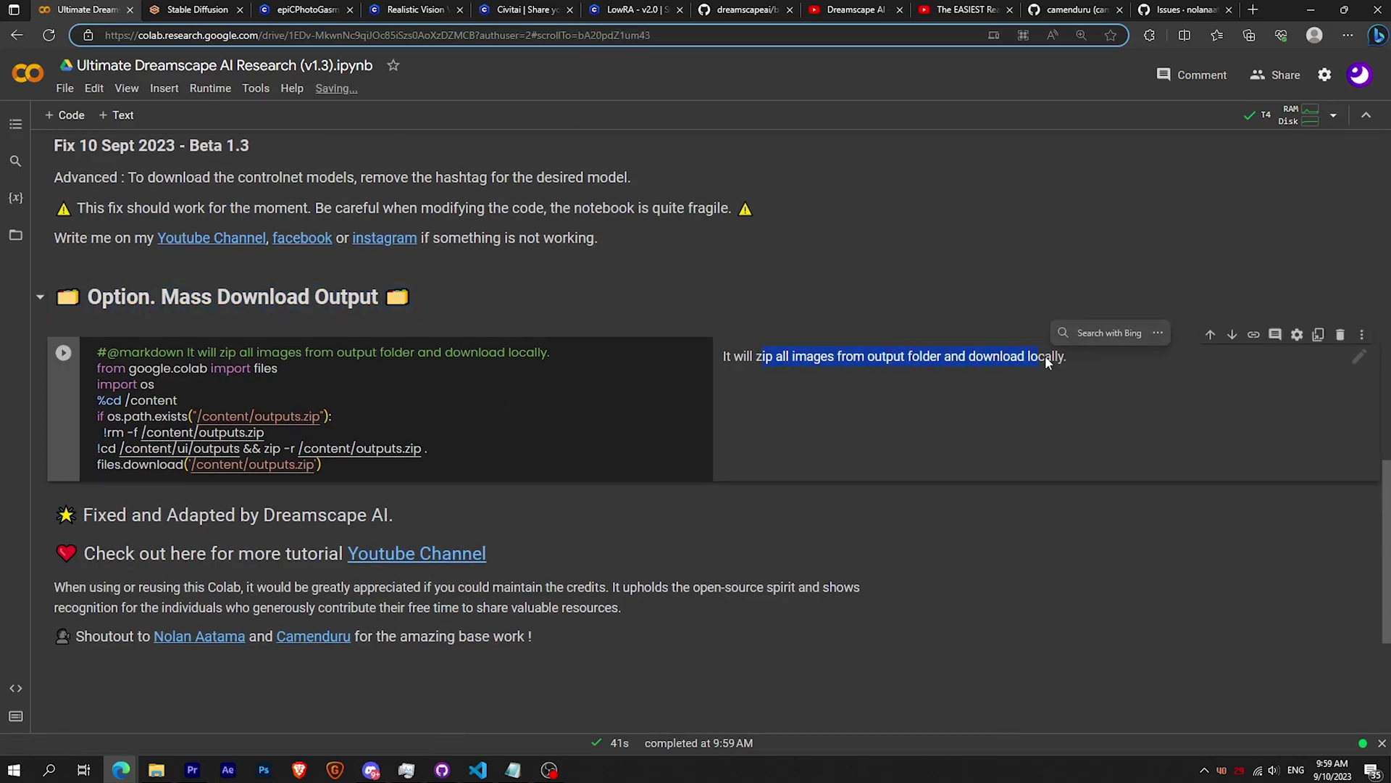
left_click(420, 376)
left_click(65, 355)
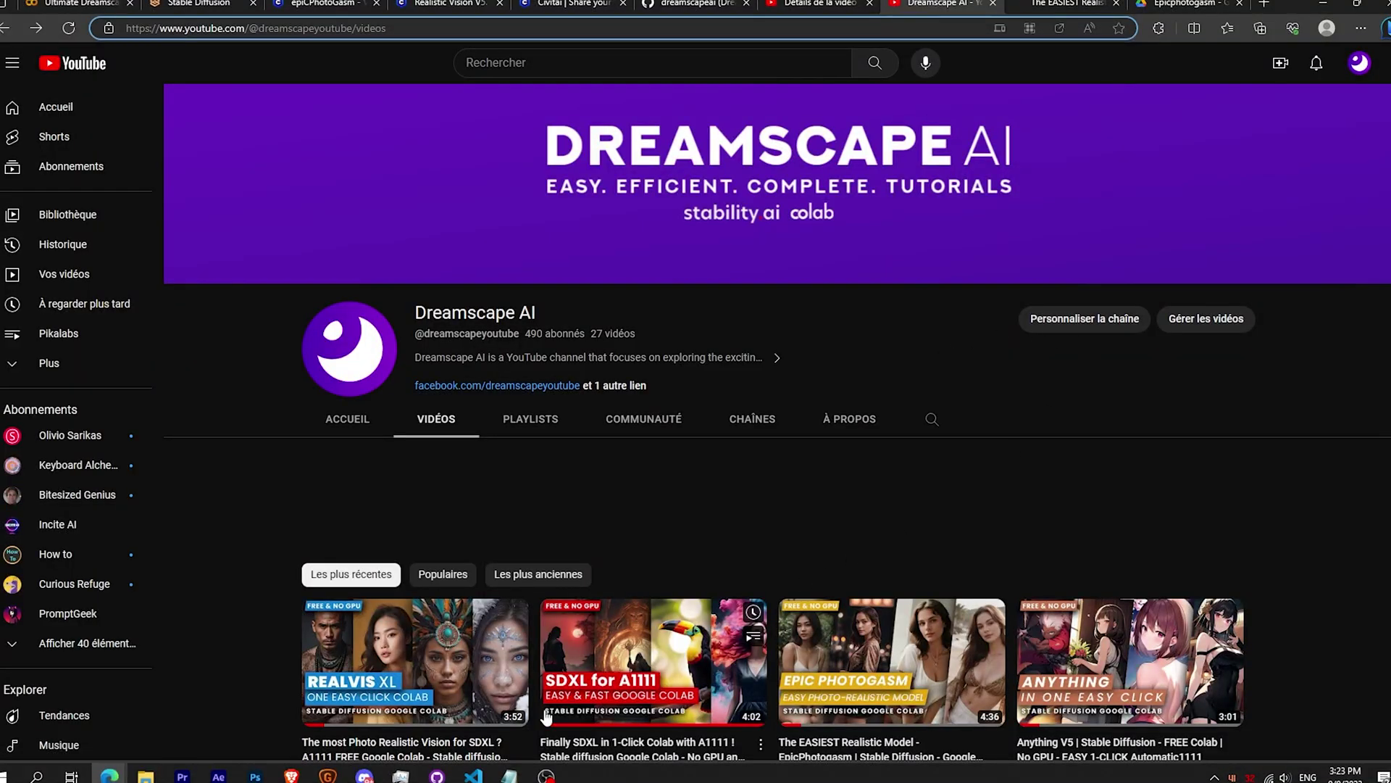
scroll(1276, 321, "down", 5)
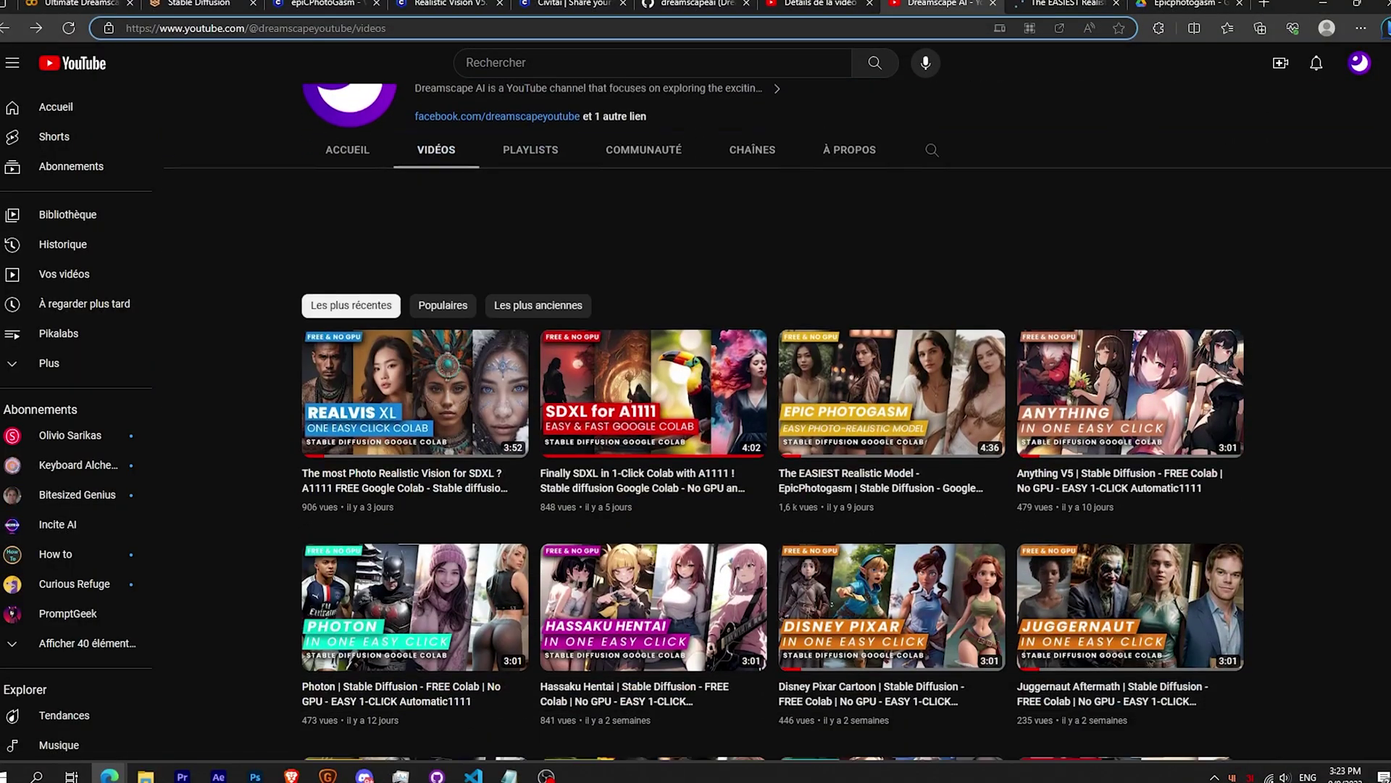
scroll(1275, 322, "down", 5)
scroll(1276, 322, "down", 3)
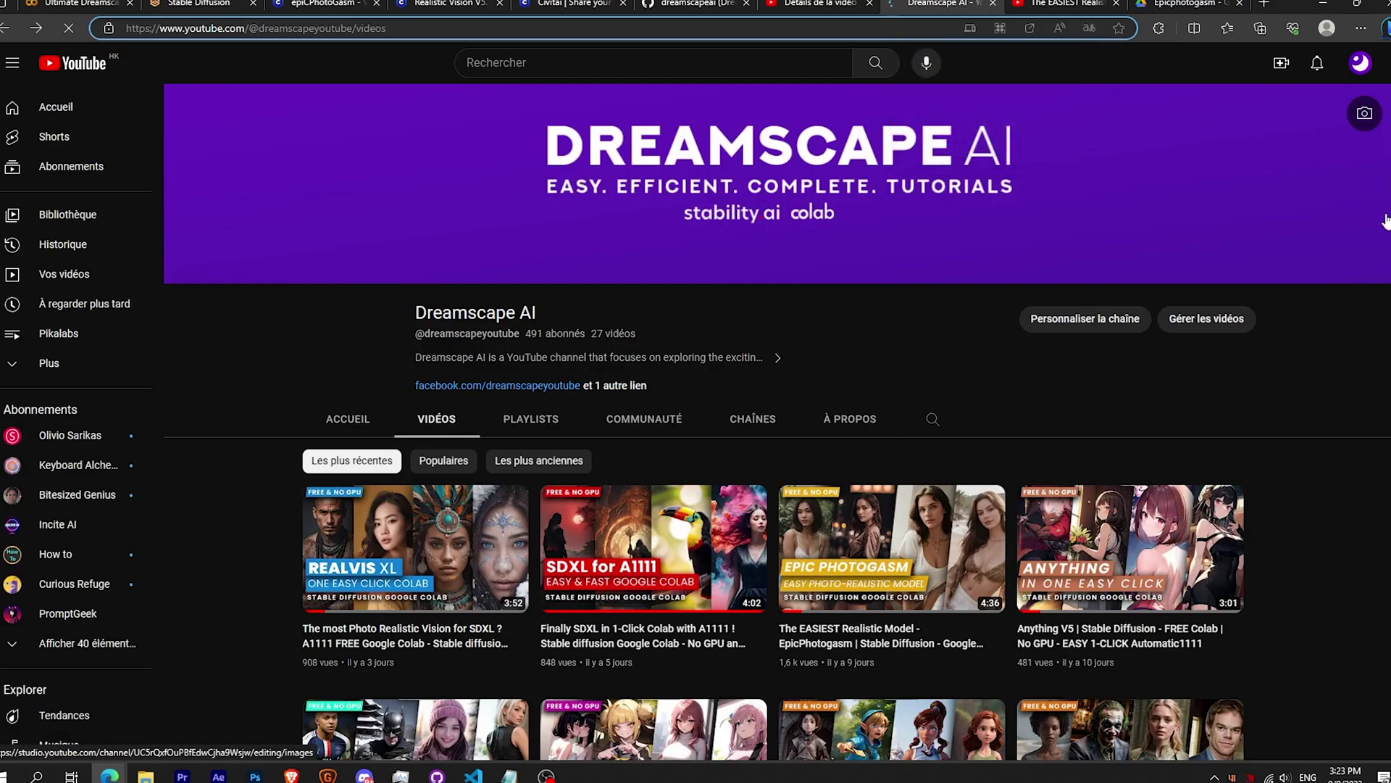
left_click_drag(1385, 218, 1382, 712)
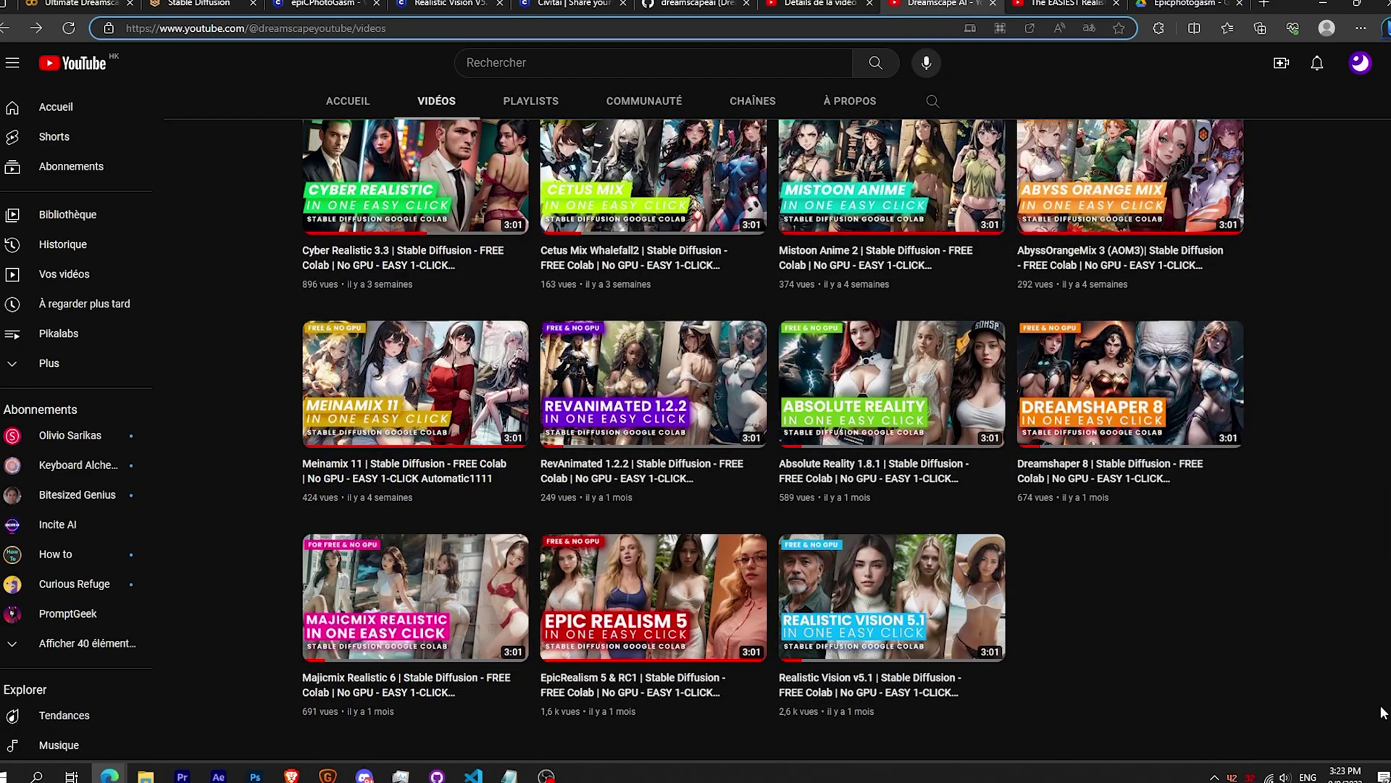
scroll(1382, 688, "up", 8)
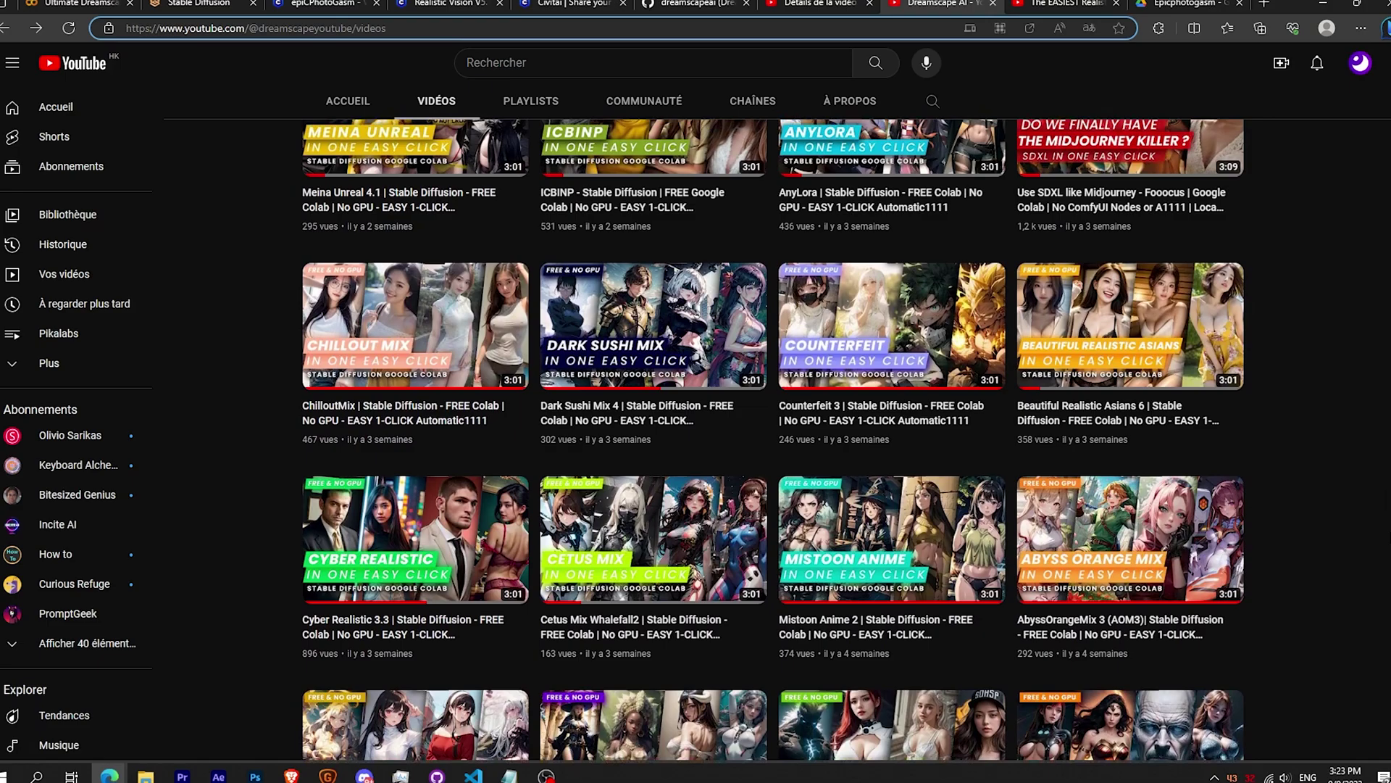
scroll(1382, 688, "up", 10)
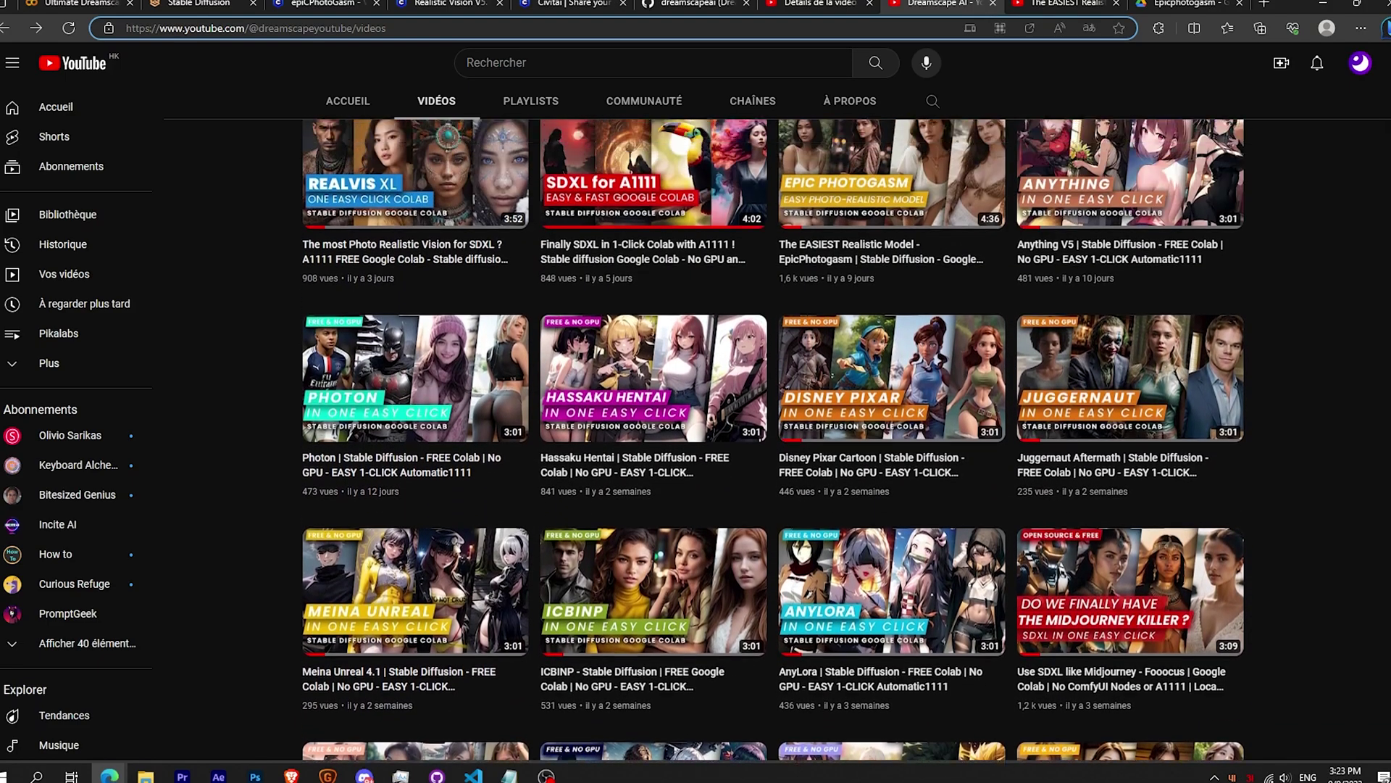
scroll(1382, 688, "up", 3)
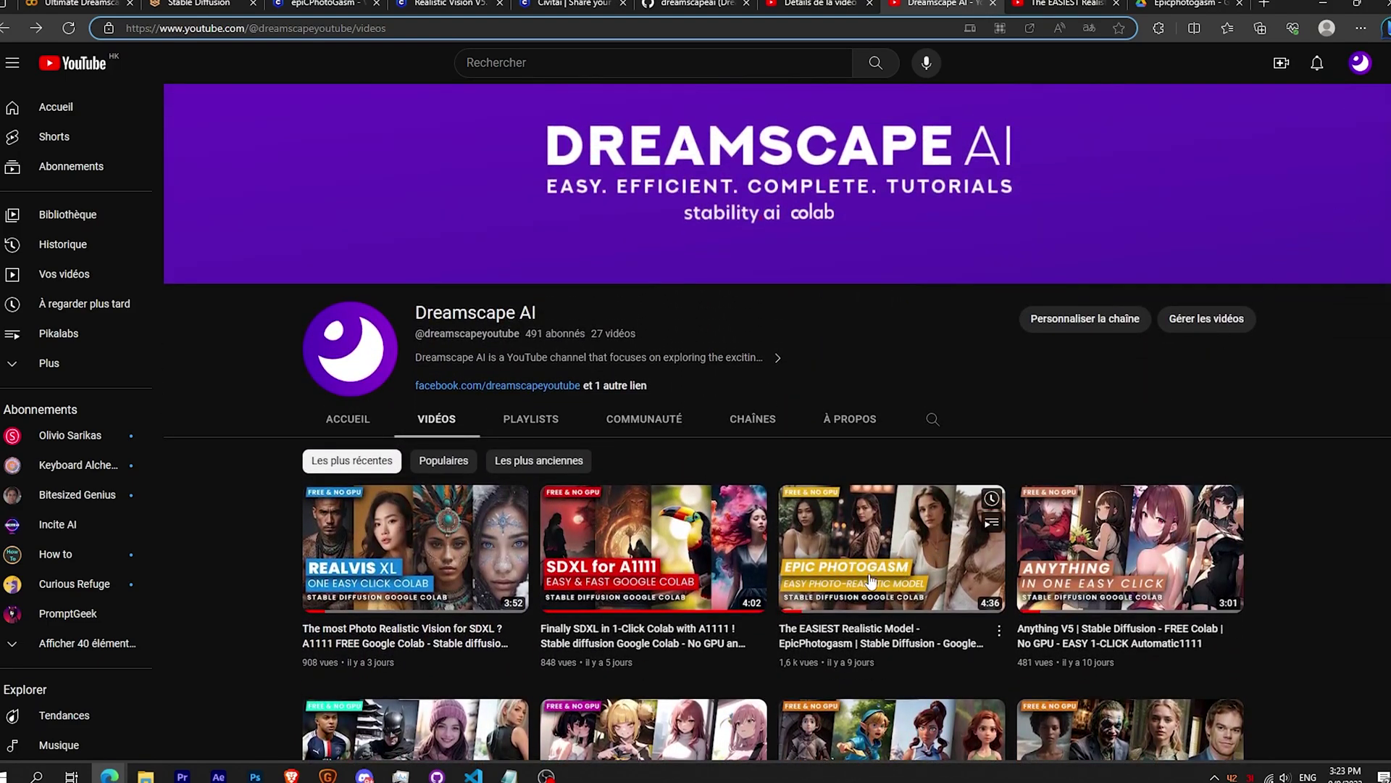